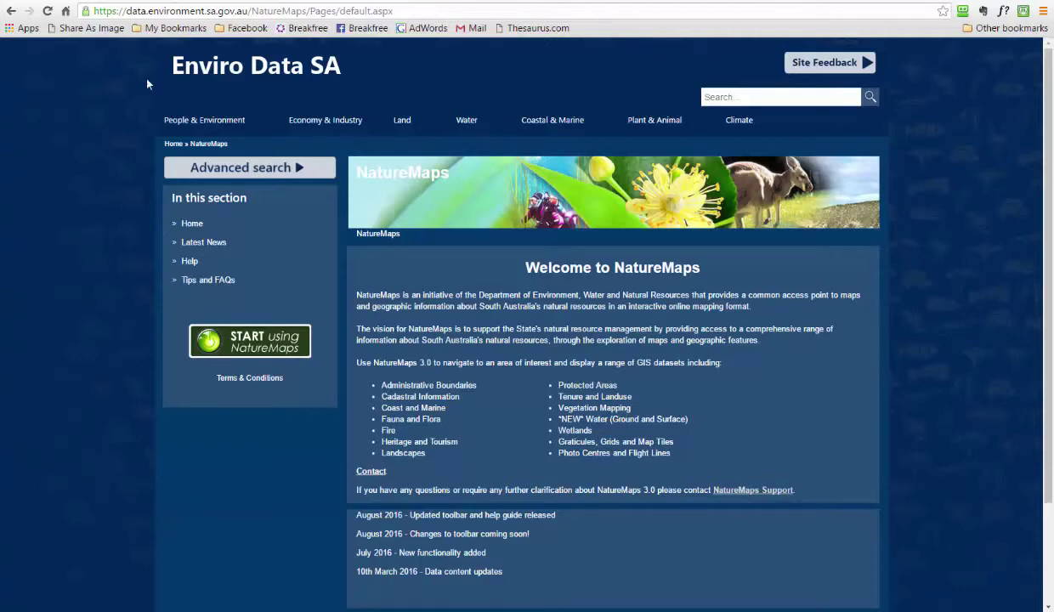
- Search Google for 'nature maps' in a new tab and open the 'NatureMaps Home | EnviroData' result
left_click(136, 5)
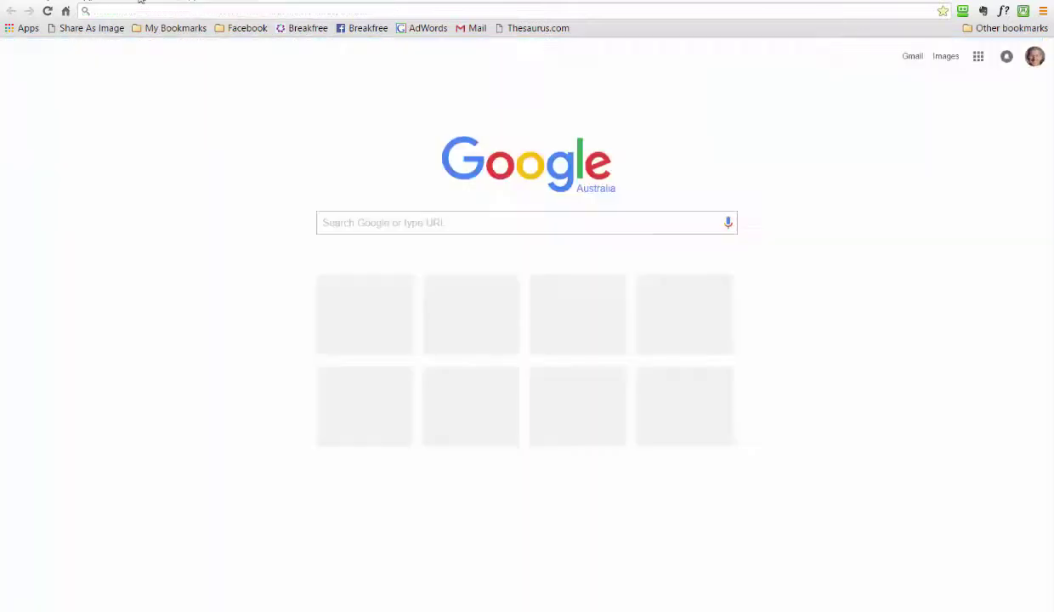
left_click(350, 221)
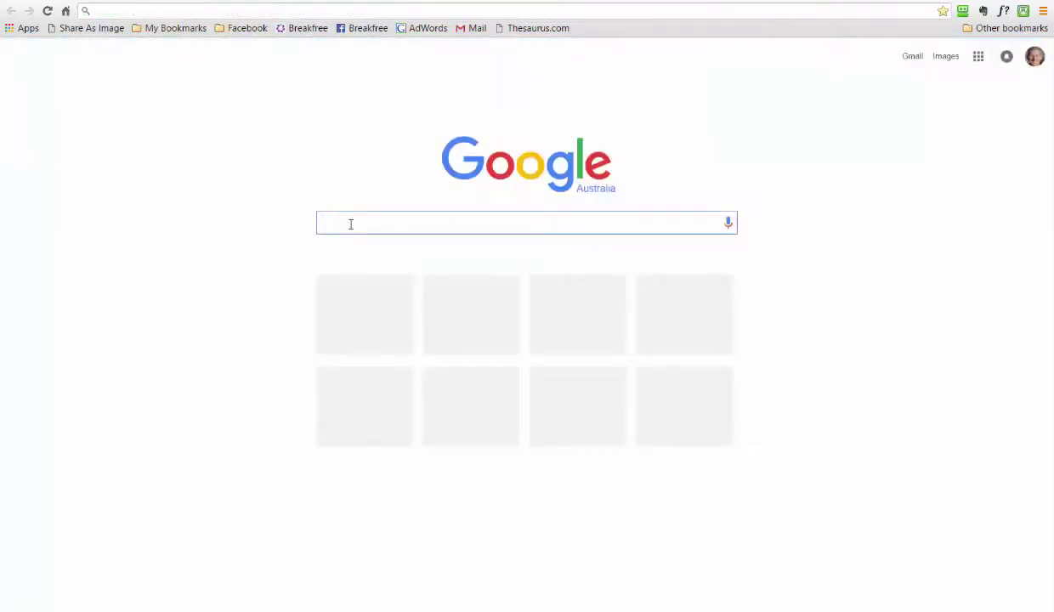
type("nature maps")
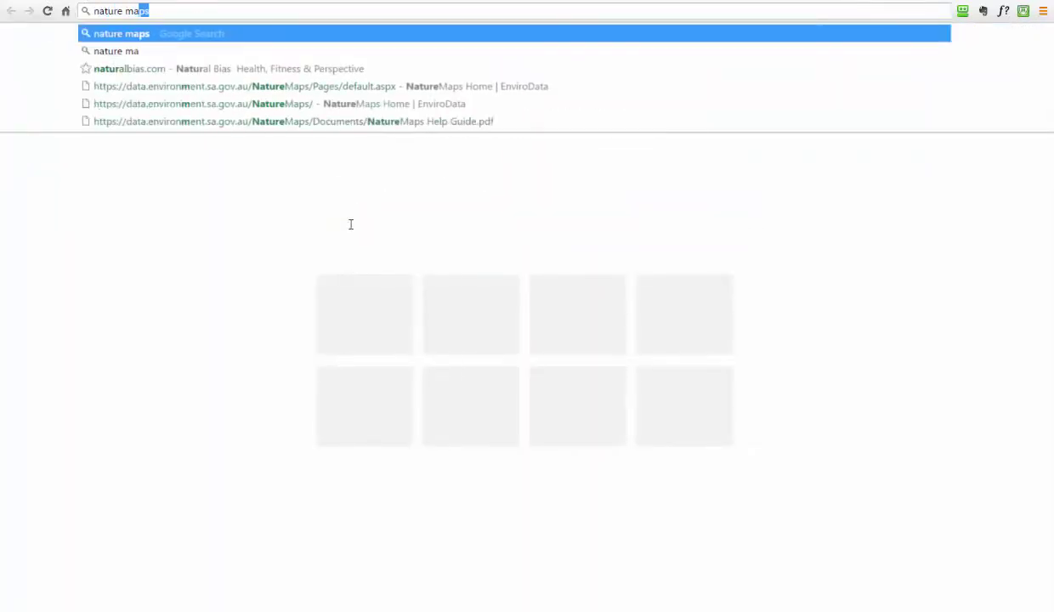
key("Return")
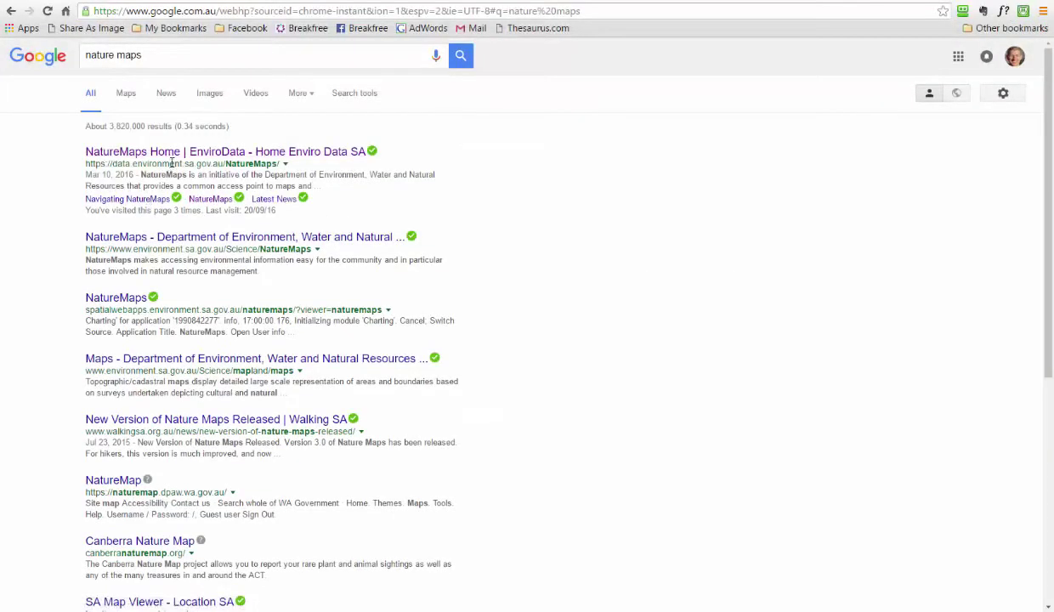
left_click(224, 155)
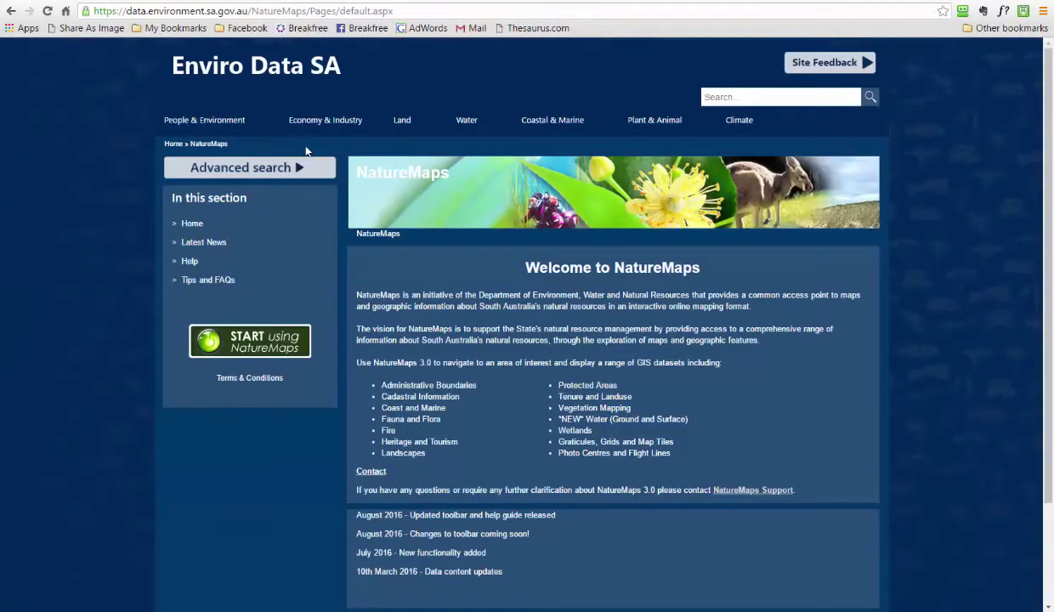
- Launch the NatureMaps map viewer with the 'START using NatureMaps' button
left_click(260, 345)
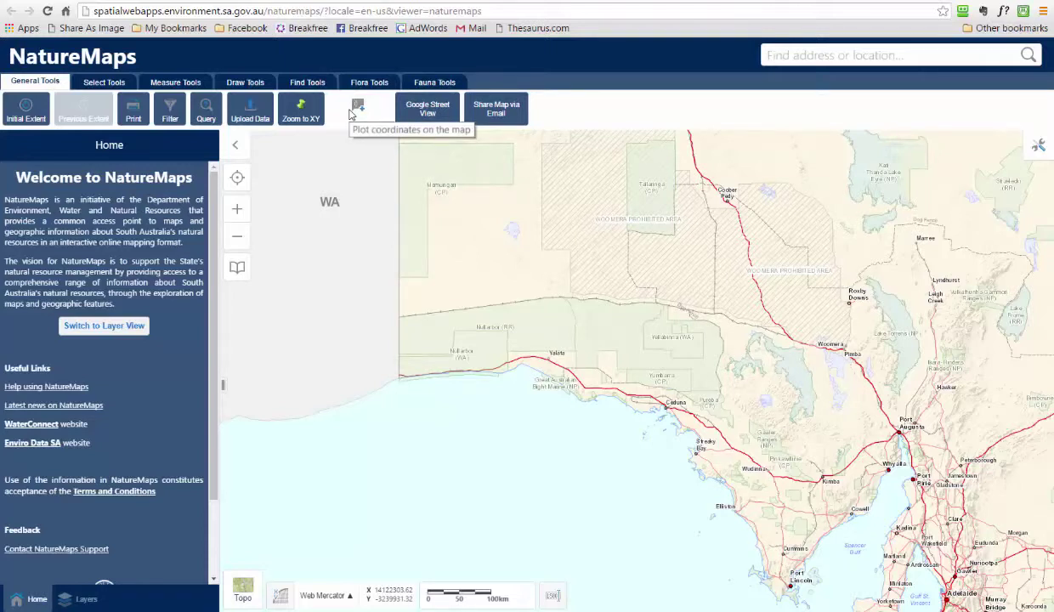
- Search the map for 'duchmans stern' and zoom to the result 'The Dutchmans Stern, HILL'
left_click(784, 55)
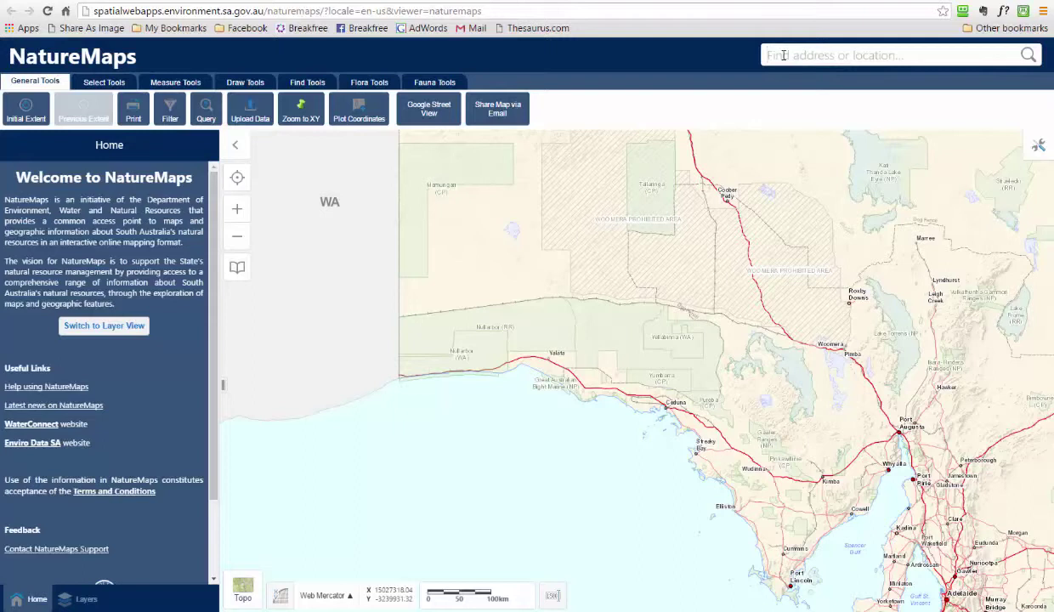
type("duchmans stern")
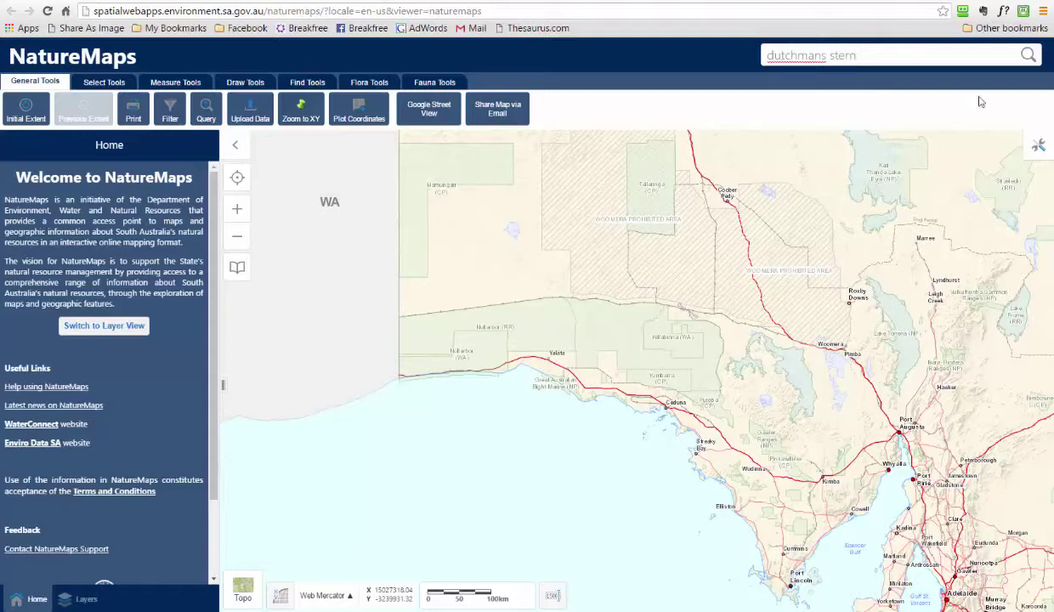
left_click(1027, 56)
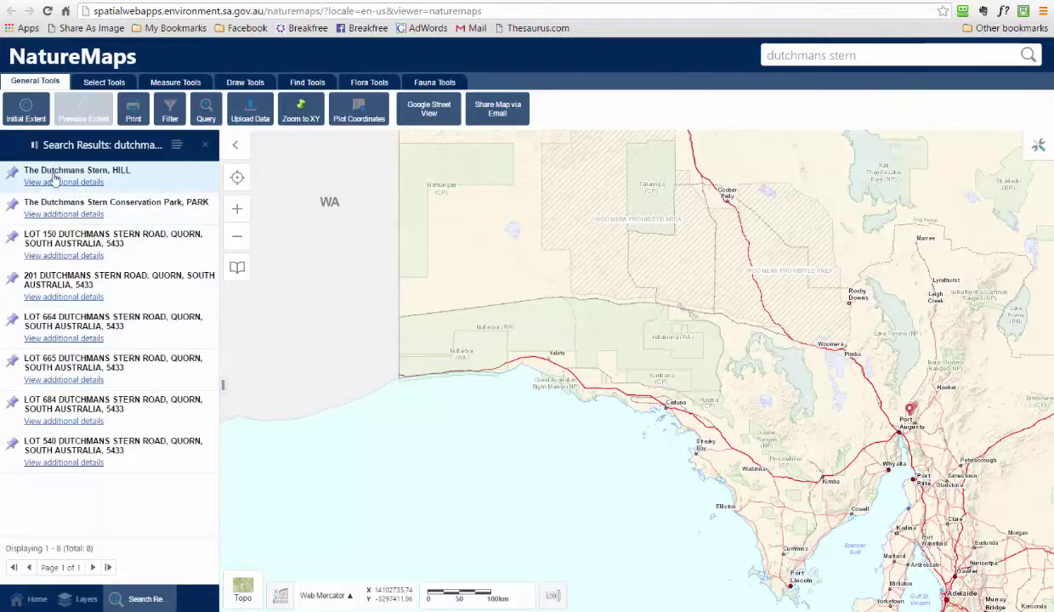
left_click(123, 174)
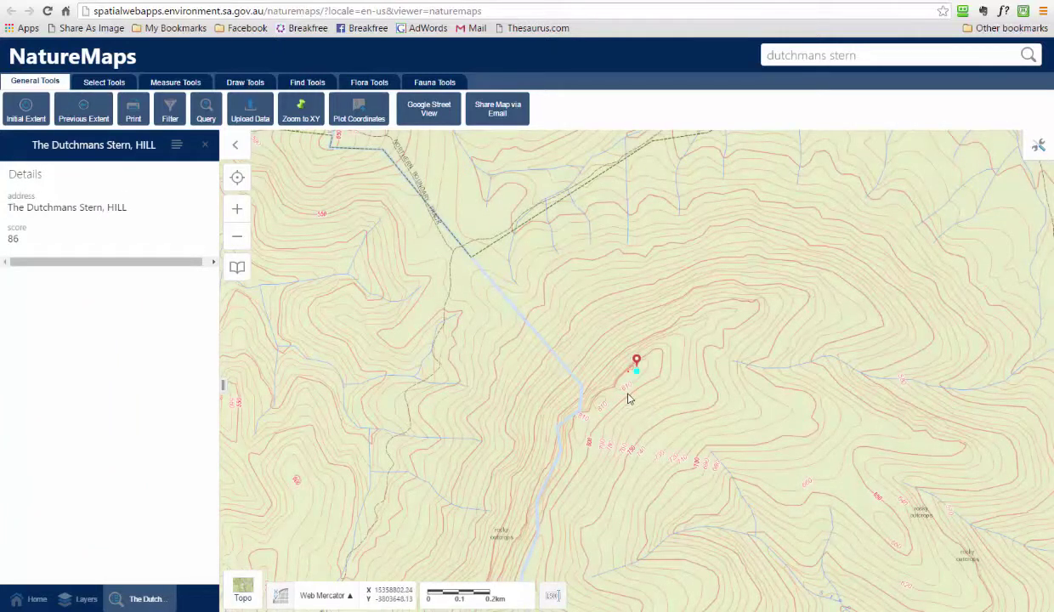
- Zoom out around The Dutchmans Stern and switch the basemap to Imagery
scroll(649, 400, "down", 1)
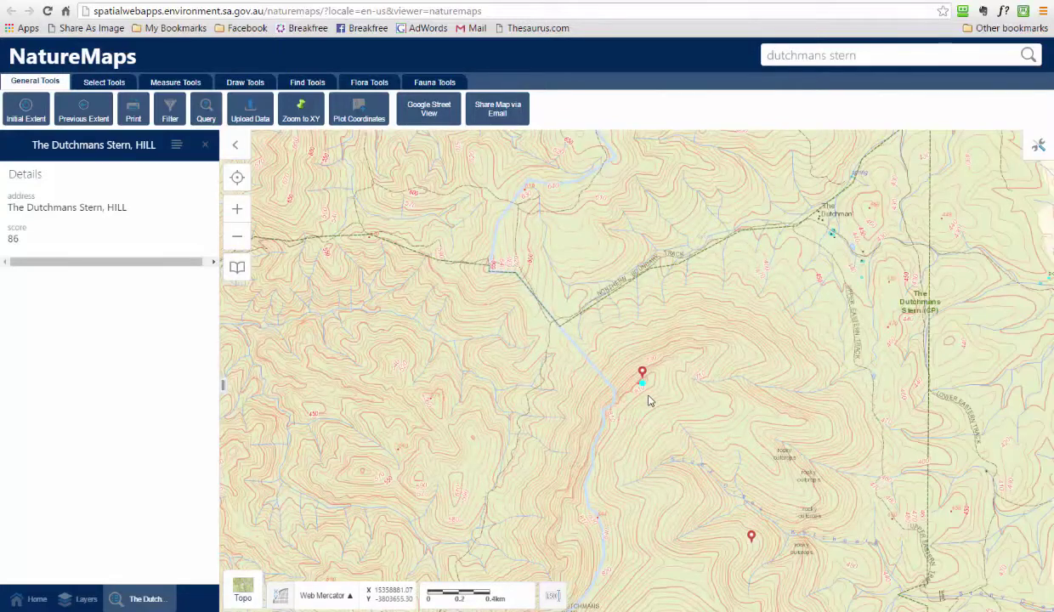
scroll(650, 400, "down", 1)
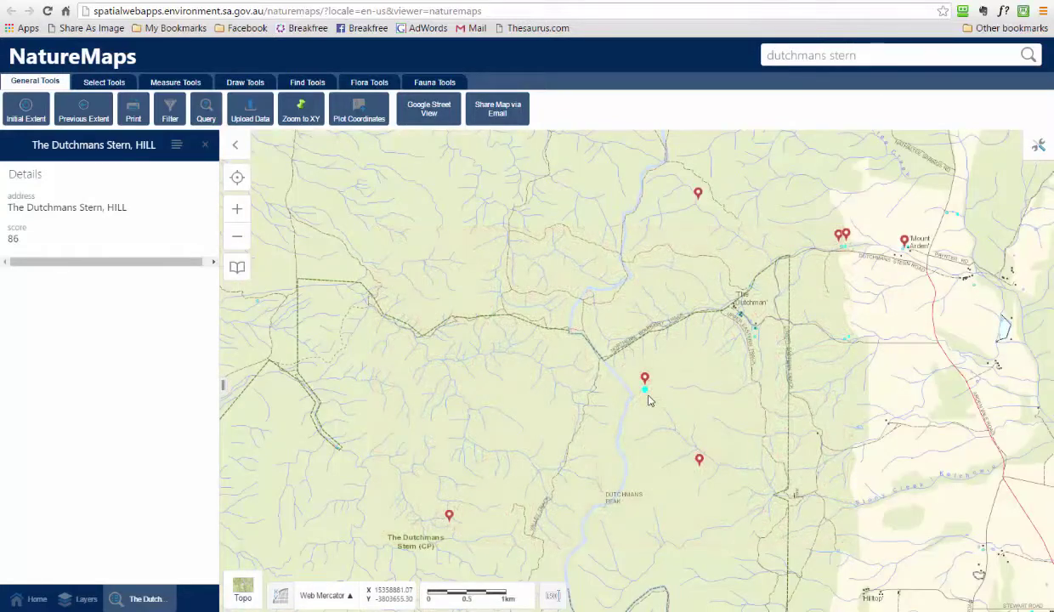
scroll(649, 400, "up", 1)
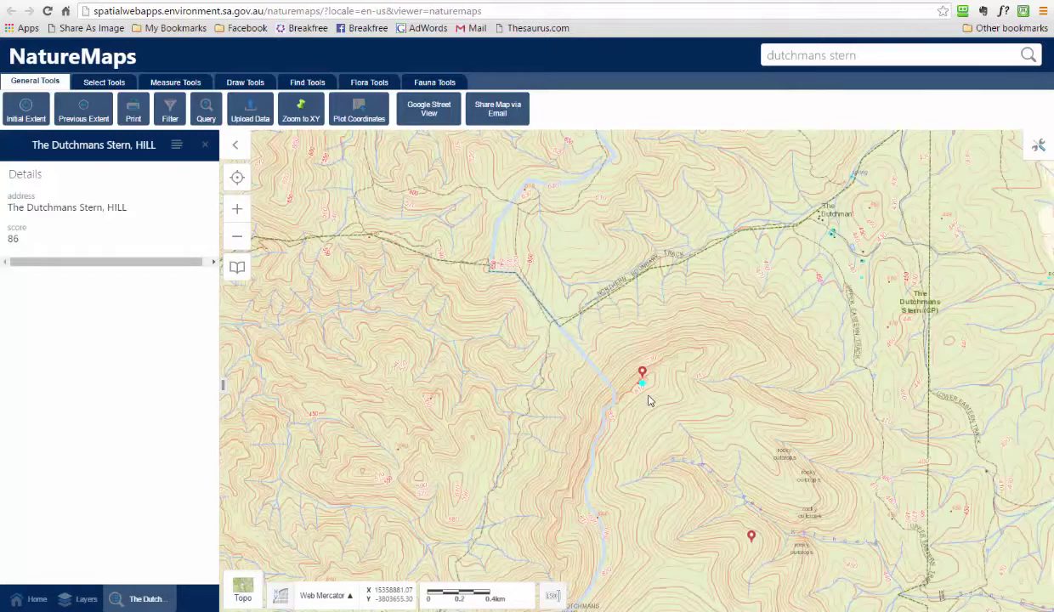
left_click(244, 596)
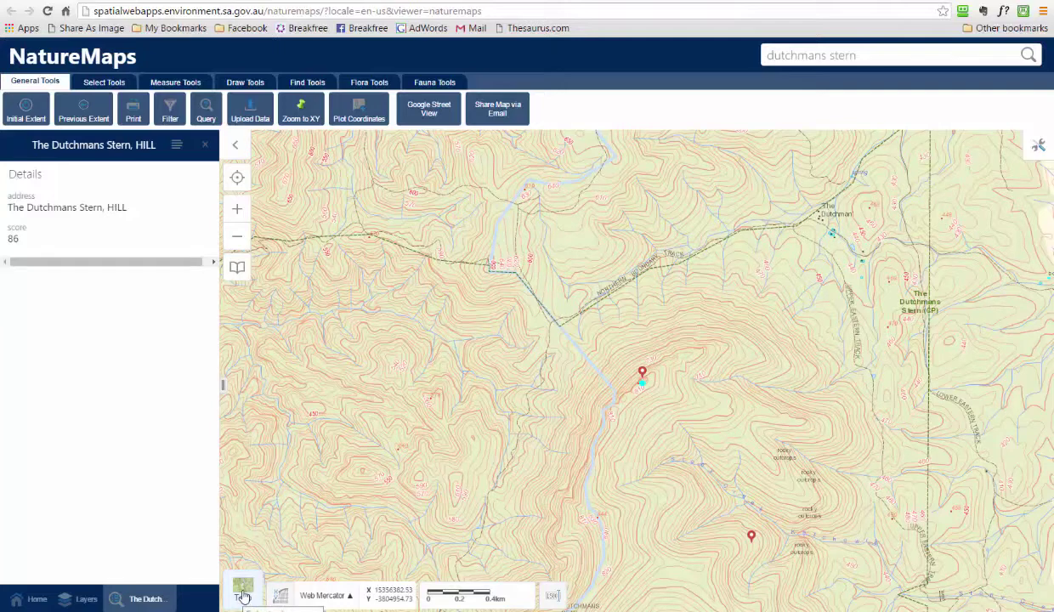
left_click(243, 595)
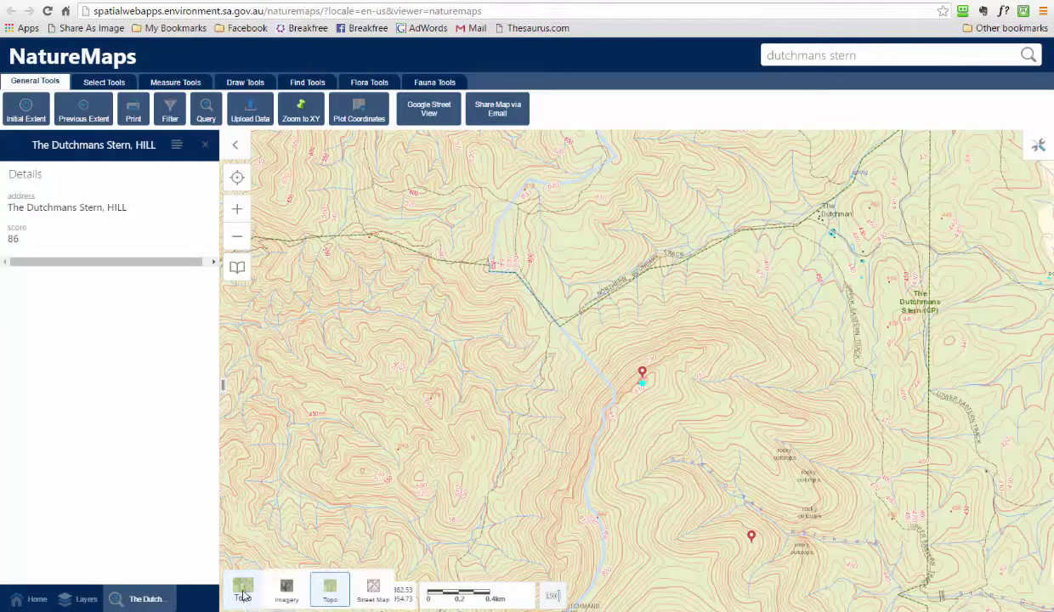
left_click(287, 588)
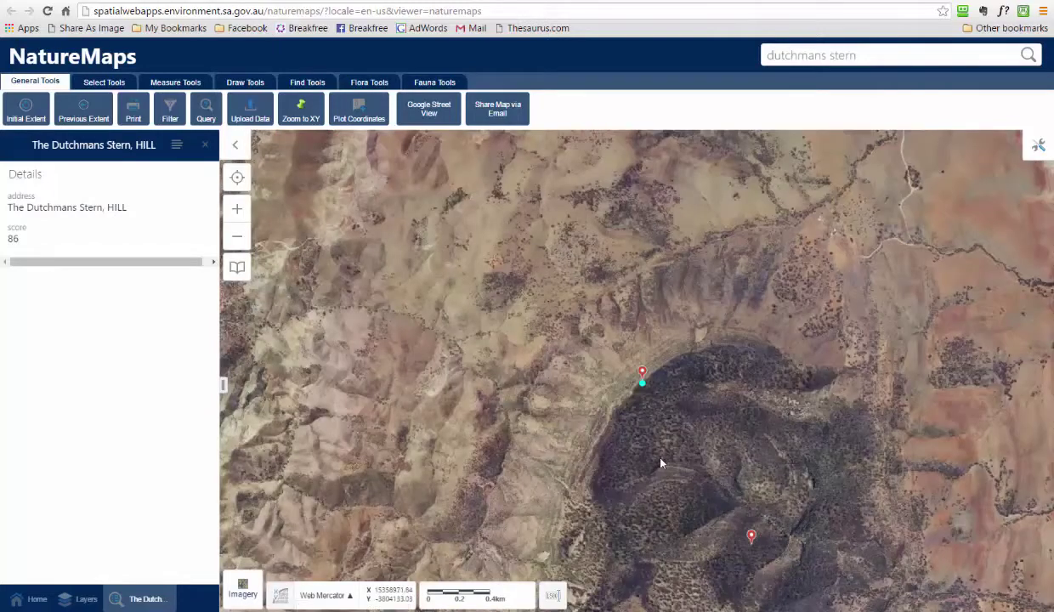
- Pan across the imagery, then switch the basemap back to Topo
left_click_drag(664, 442, 647, 358)
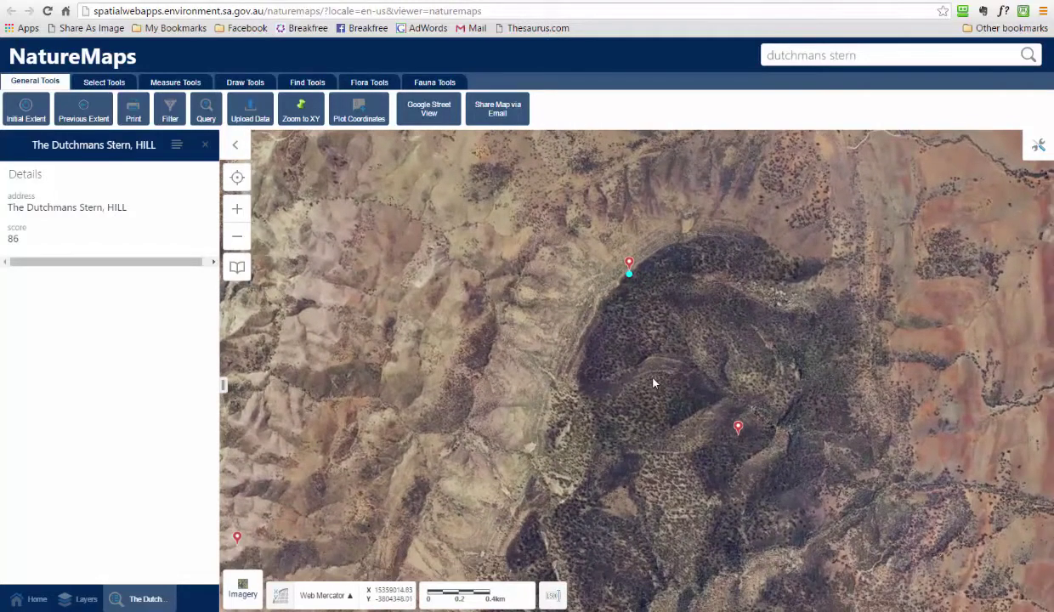
scroll(653, 383, "down", 1)
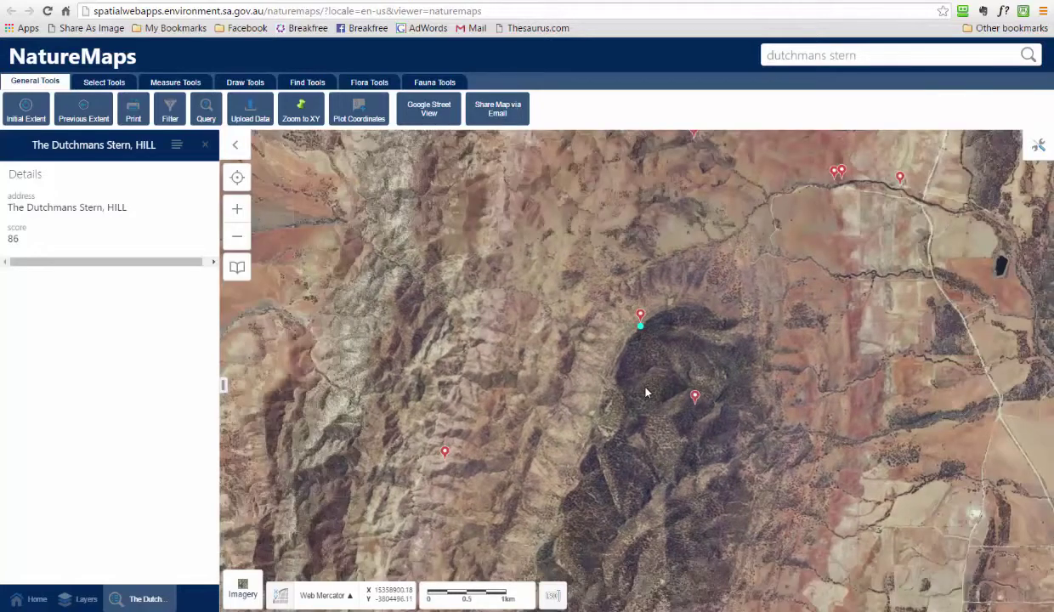
scroll(646, 391, "up", 1)
left_click(239, 595)
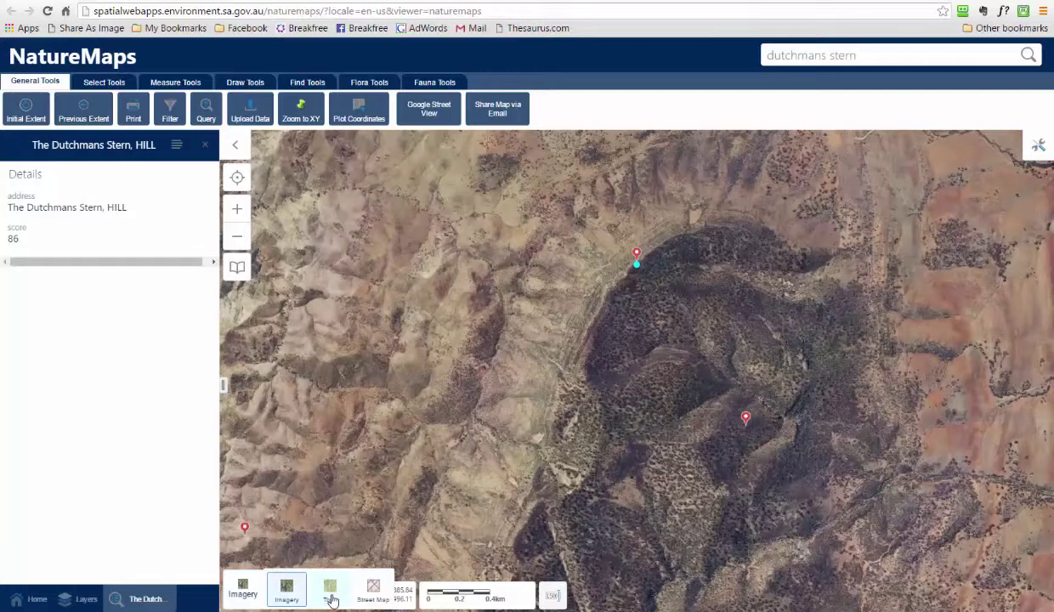
left_click(330, 595)
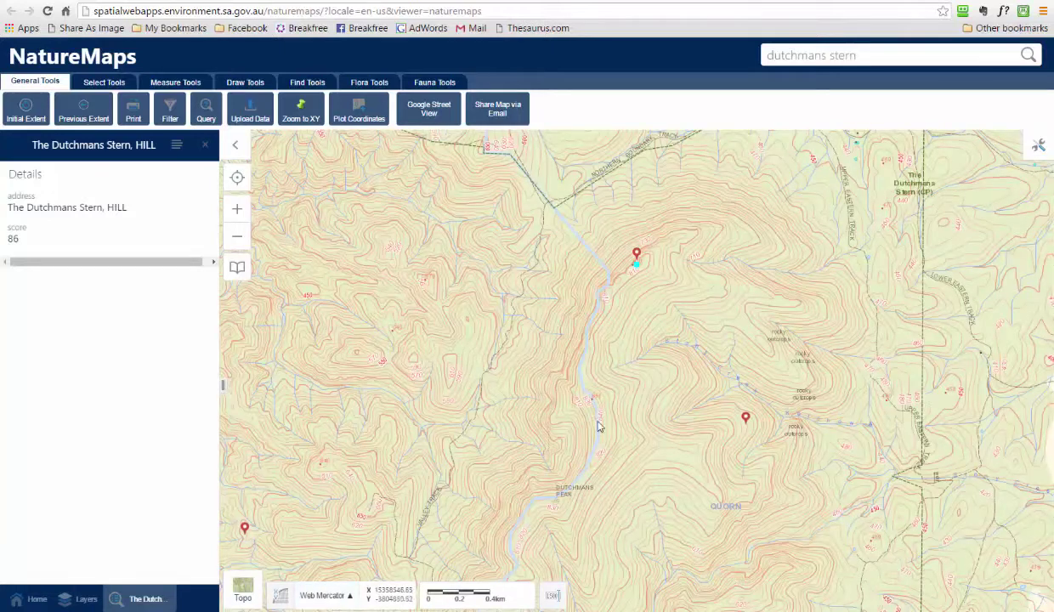
left_click_drag(629, 374, 646, 459)
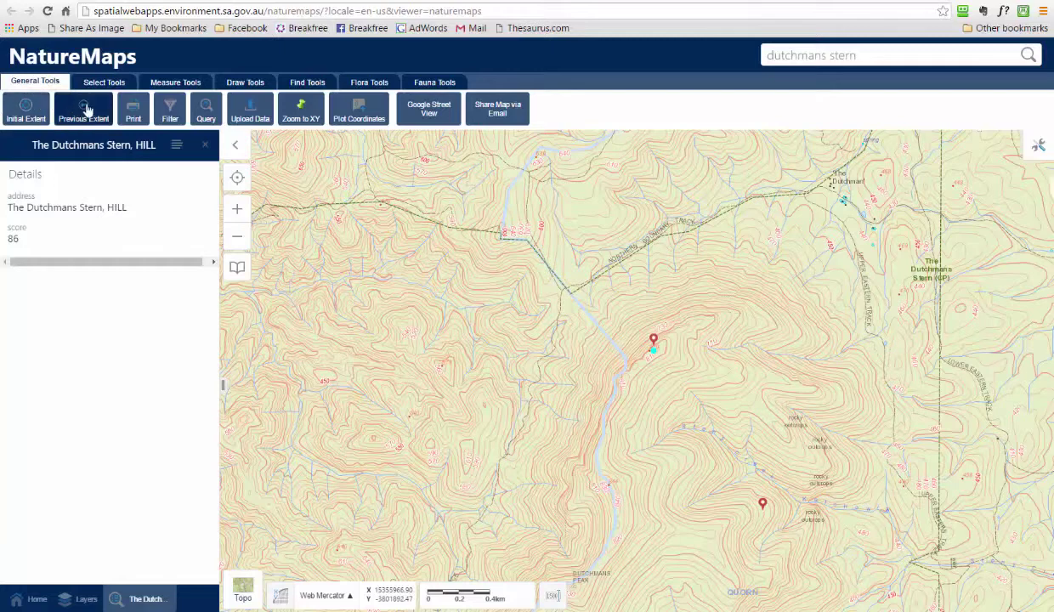
- Plot the coordinate X 780900, Y 6422800 in MGA Zone 53
left_click(353, 124)
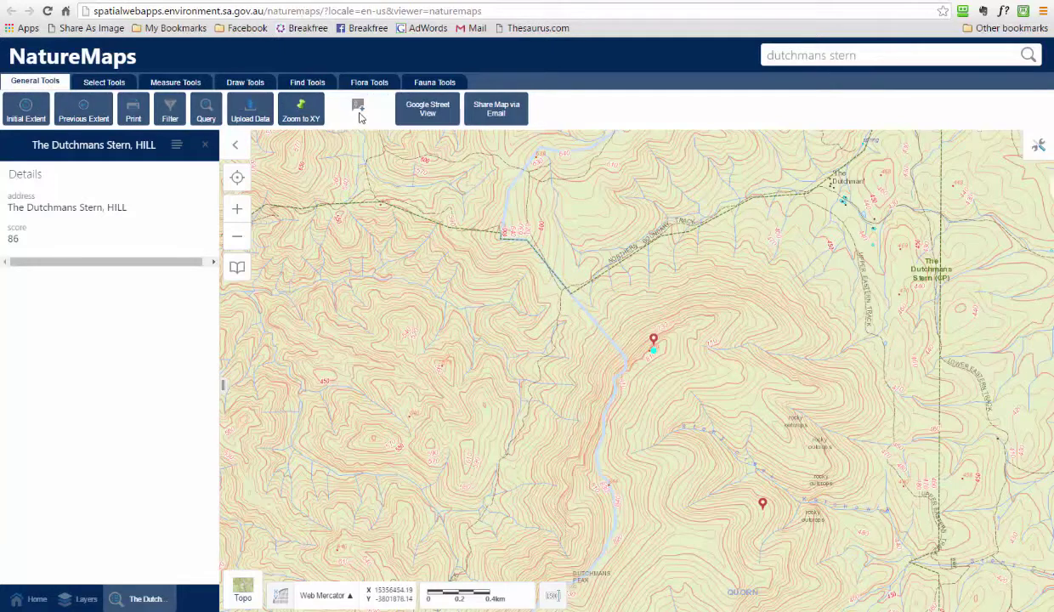
left_click(359, 118)
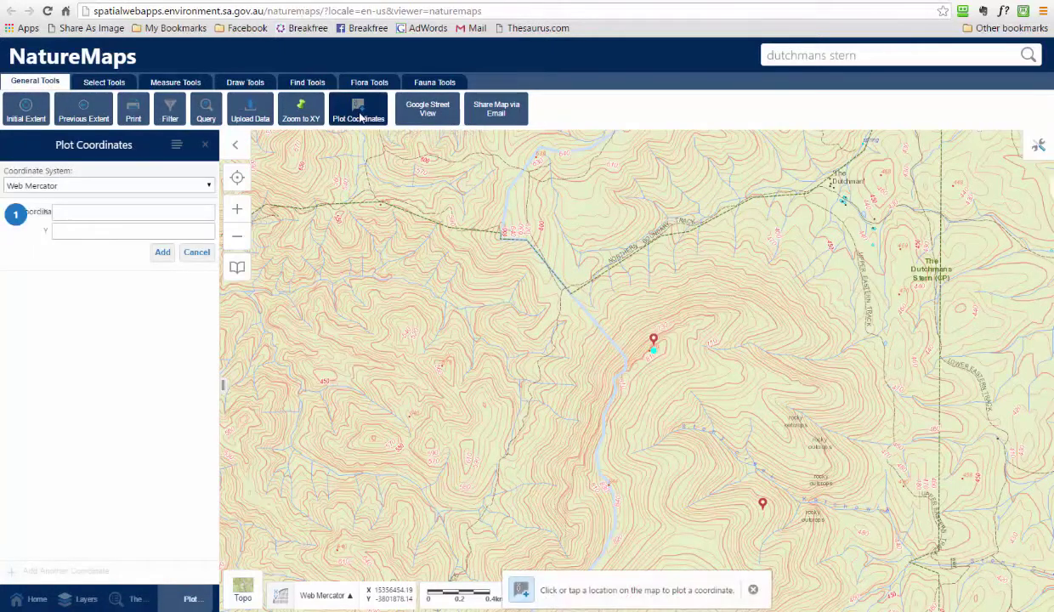
left_click(208, 186)
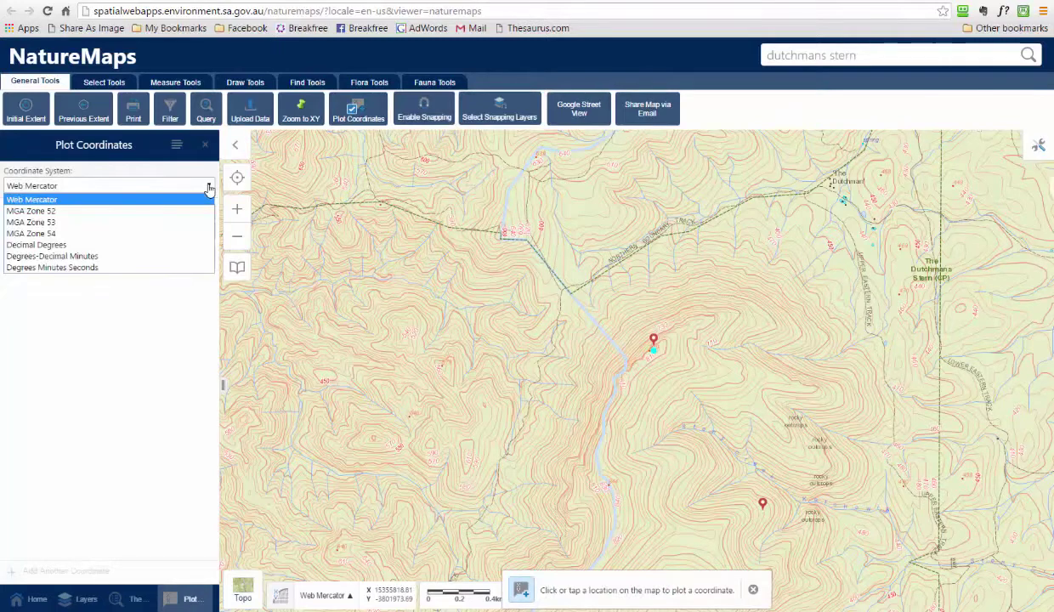
left_click(48, 223)
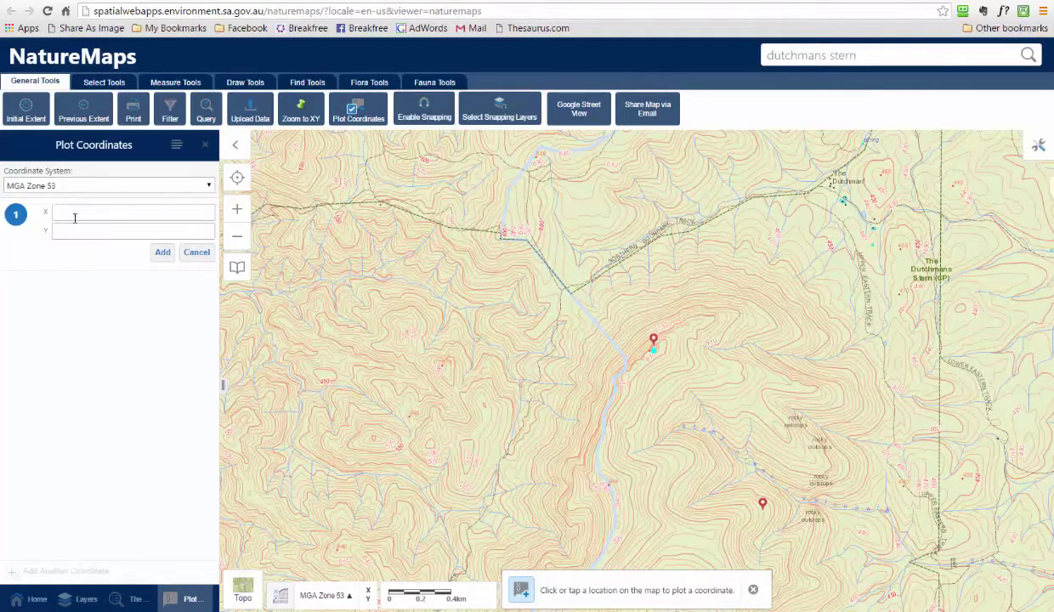
left_click(76, 211)
type("780900")
left_click(76, 235)
type("6423")
type("800")
left_click(160, 251)
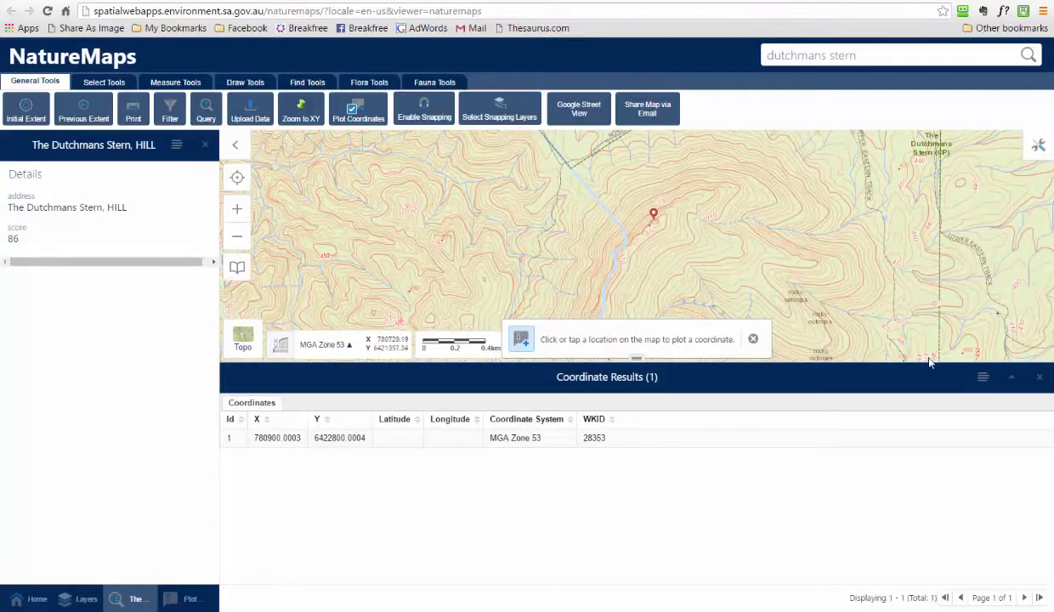
- Close the Coordinate Results table and draw a point on plotted location 1 near The Dutchman
left_click(1038, 380)
mouse_move(839, 377)
left_mouse_down()
mouse_move(791, 381)
mouse_move(781, 364)
mouse_move(696, 467)
mouse_move(557, 399)
left_mouse_up()
left_click_drag(579, 320, 588, 375)
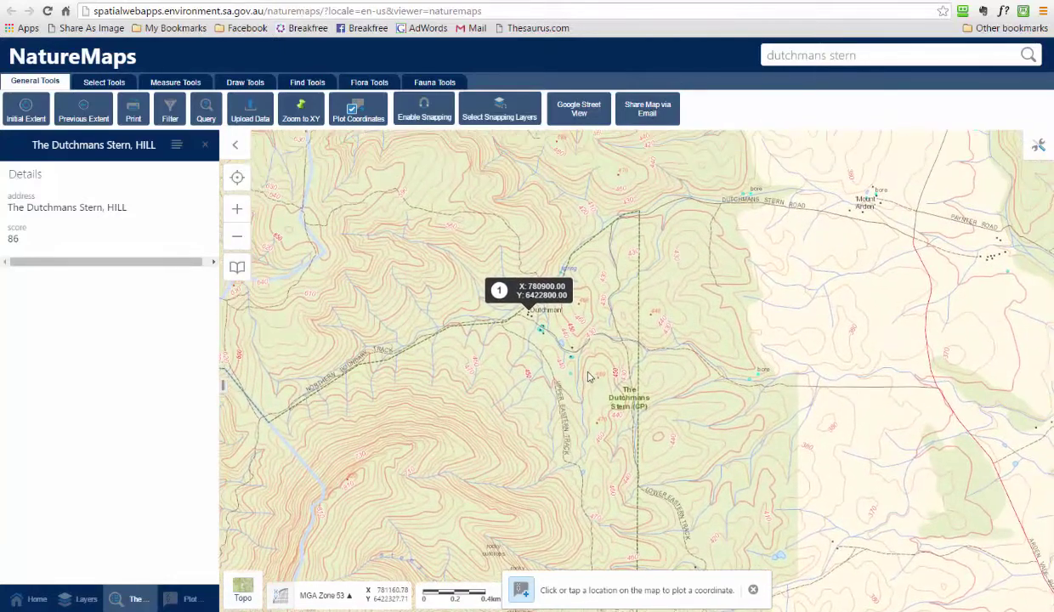
right_click(529, 316)
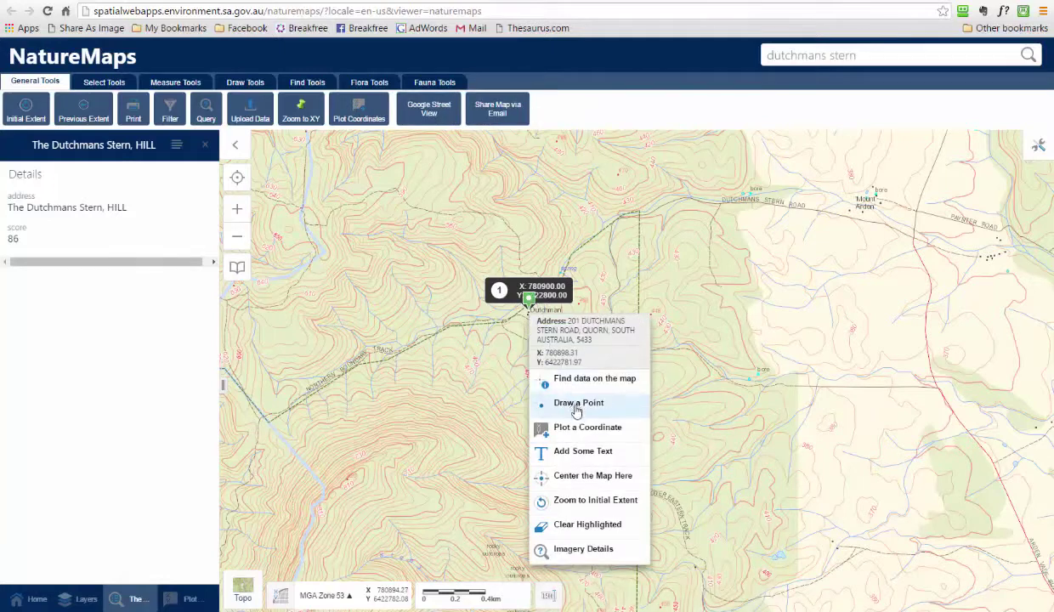
left_click(575, 411)
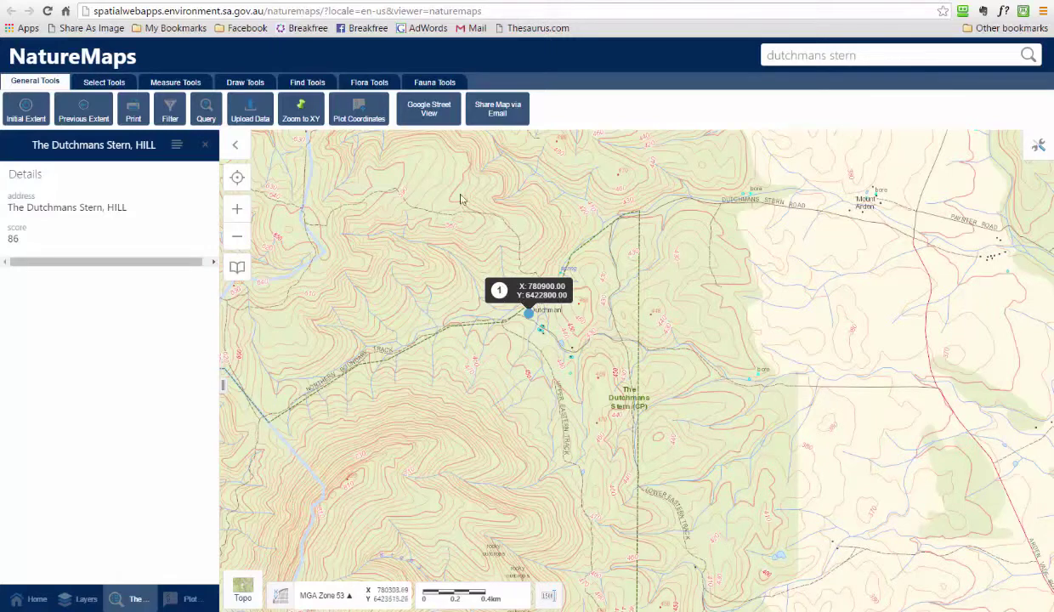
- Erase the numbered coordinate label for location 1, then zoom in on the Dutchman marker
left_click(245, 85)
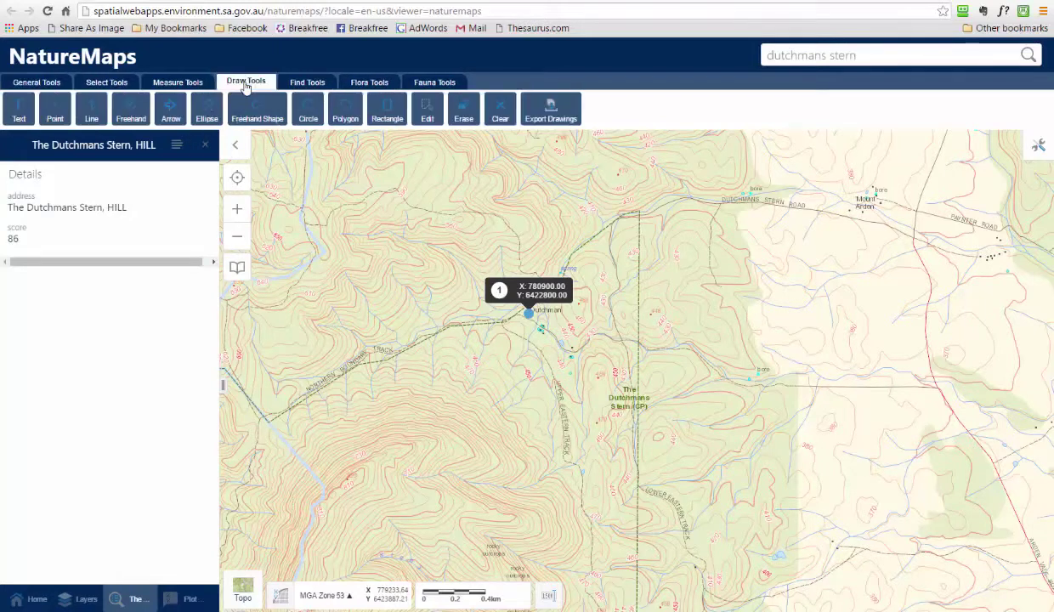
left_click(464, 115)
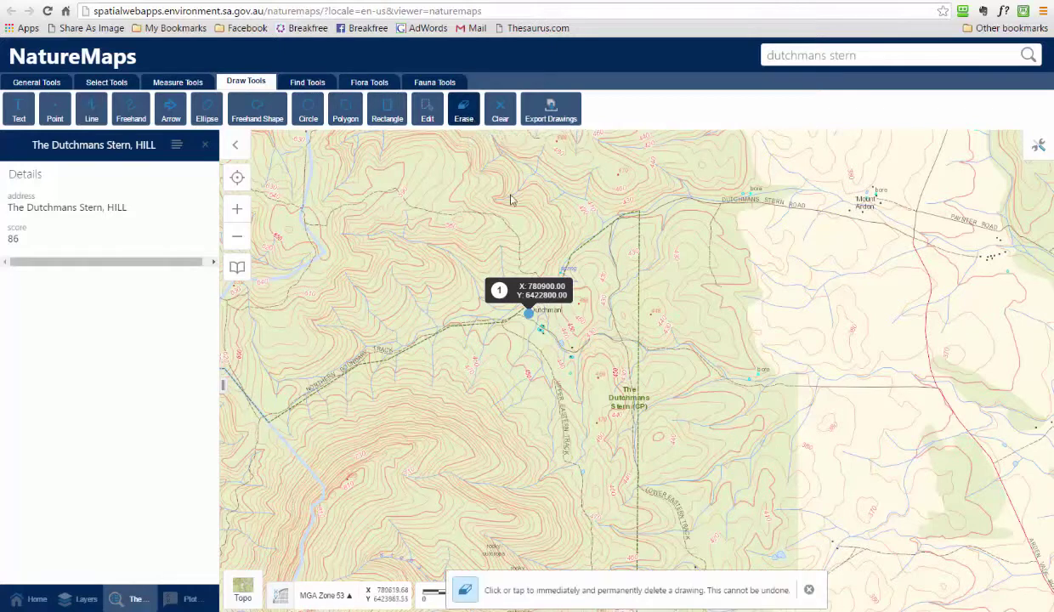
left_click(564, 293)
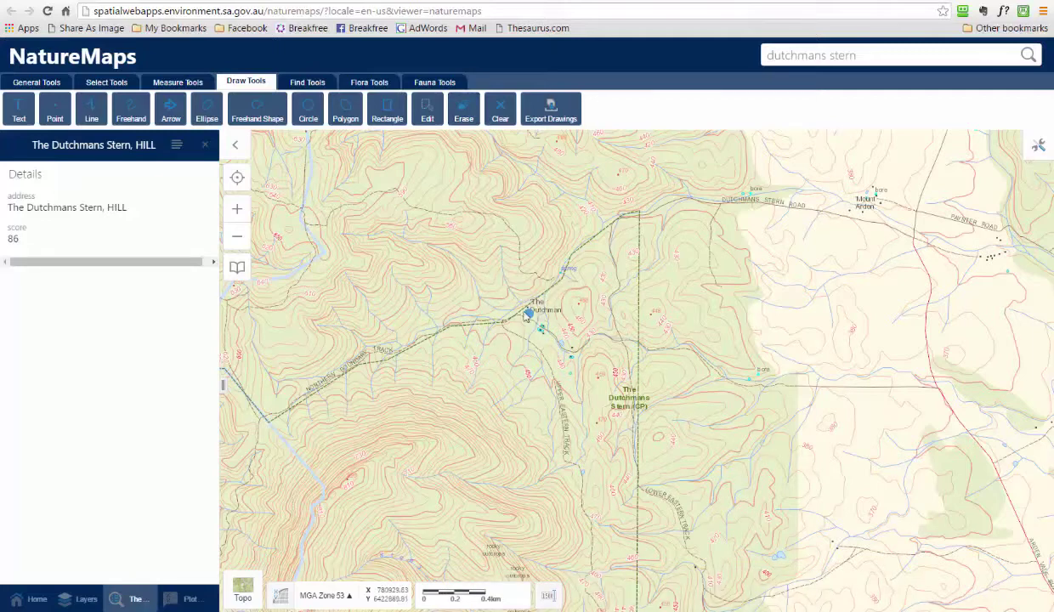
scroll(528, 322, "up", 1)
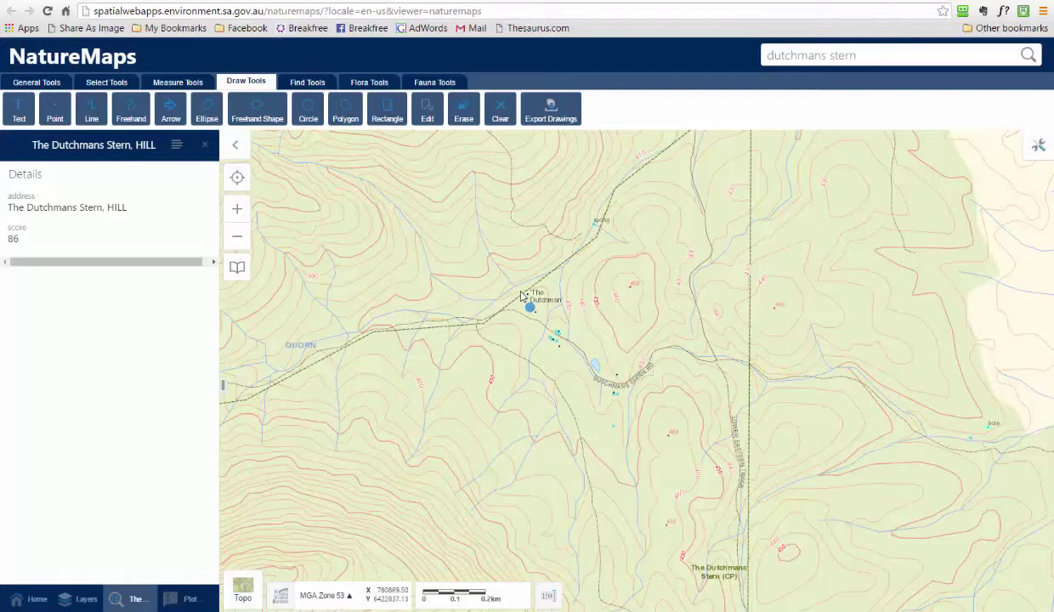
- Add the text label 'Dutchmans Camp Night 1' beside the campsite point
right_click(522, 295)
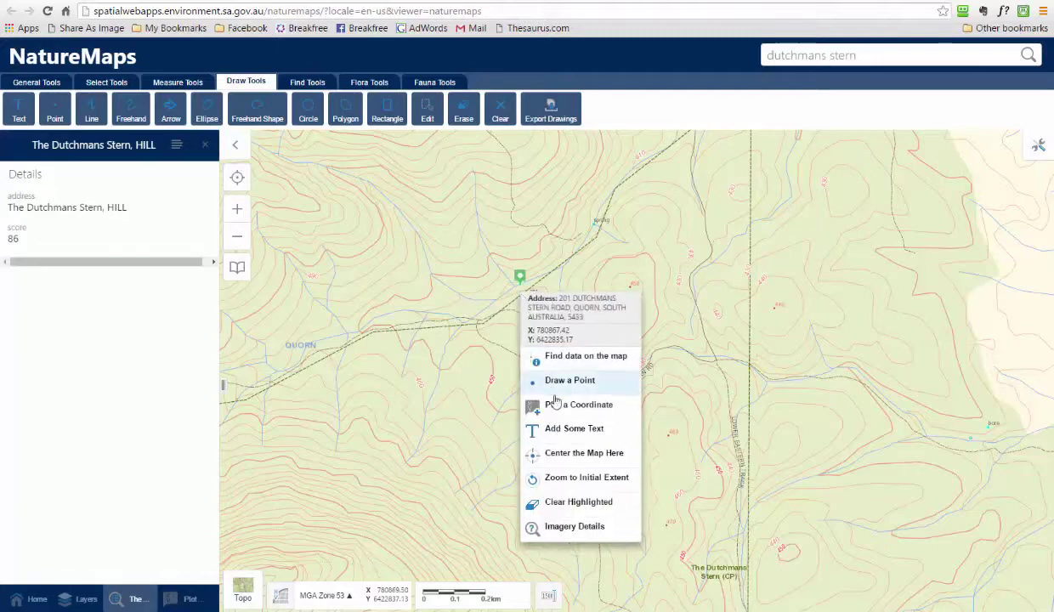
left_click(566, 434)
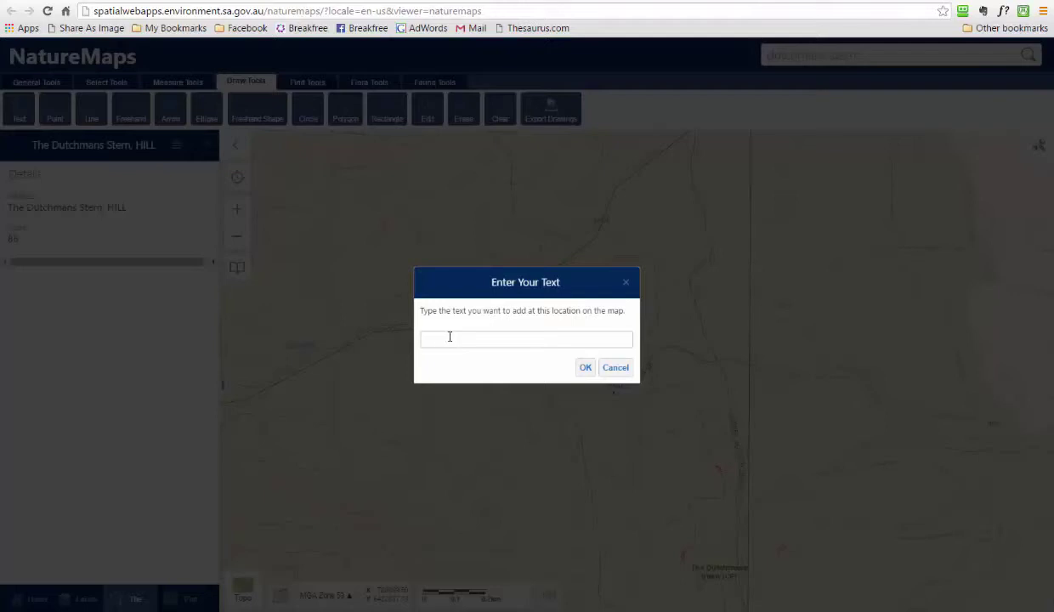
type("Dutchmans Camp Night 1")
left_click(582, 367)
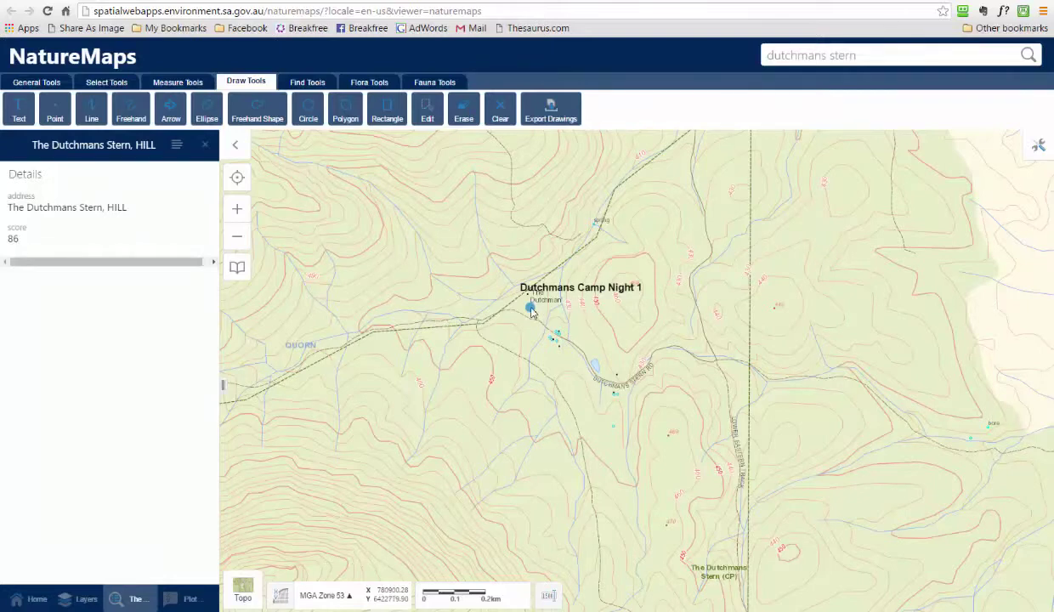
left_click_drag(538, 404, 561, 352)
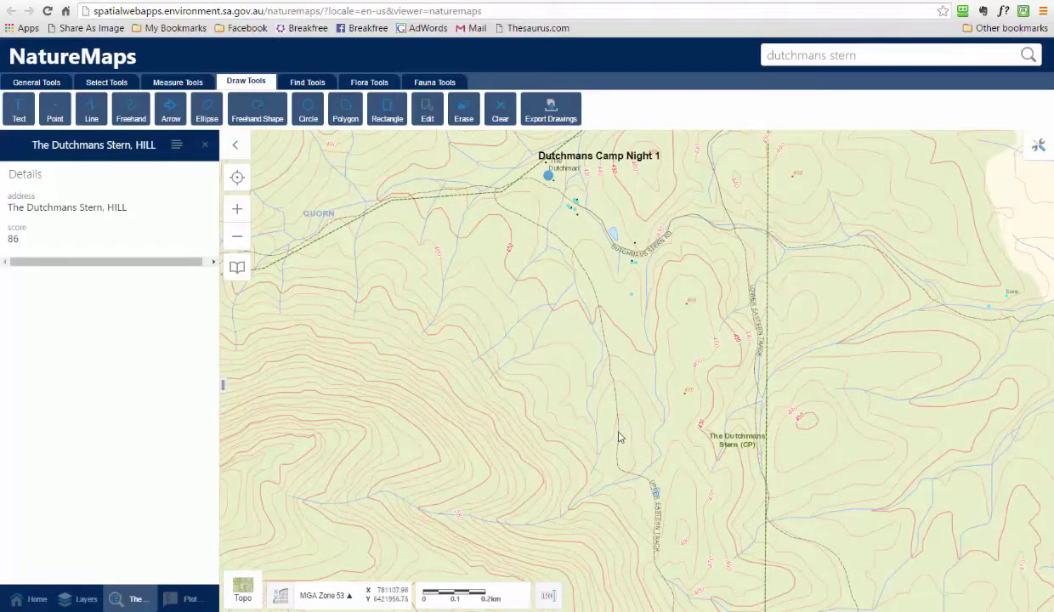
- Draw two points along the track running south of the Dutchmans camp
right_click(618, 416)
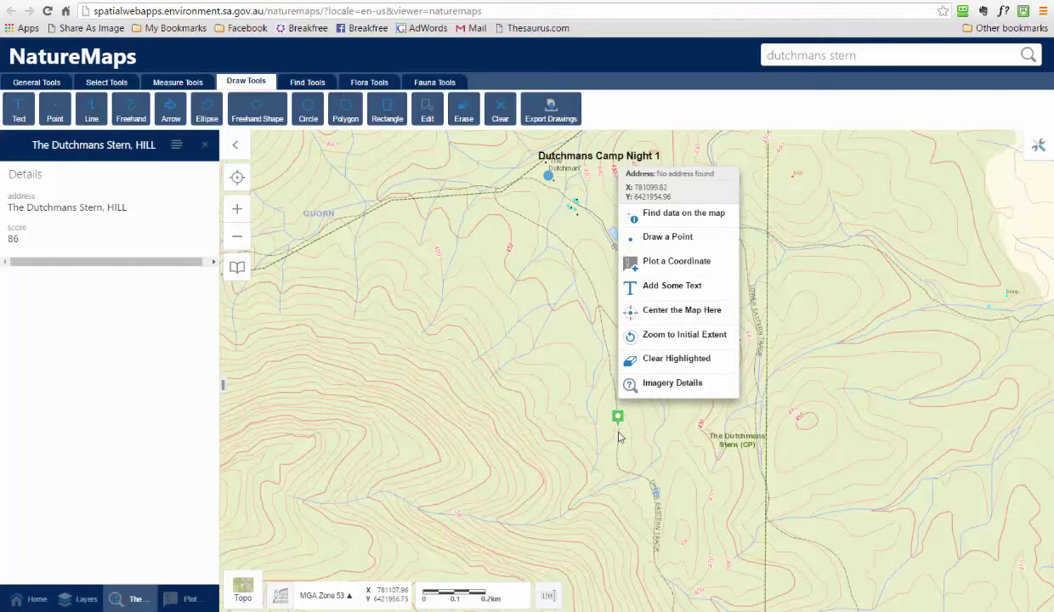
left_click(669, 248)
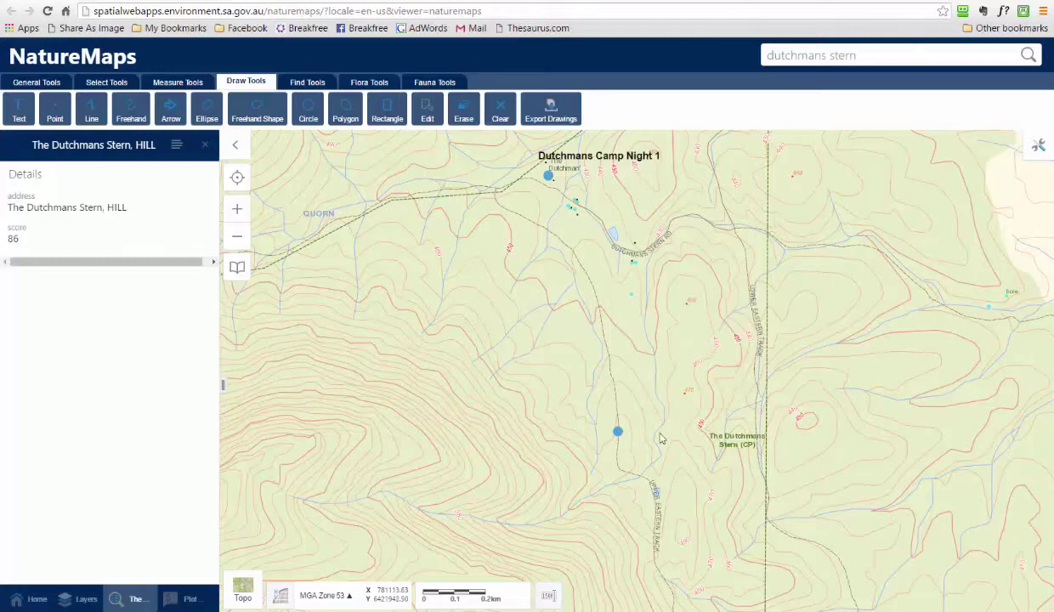
left_click_drag(614, 433, 573, 246)
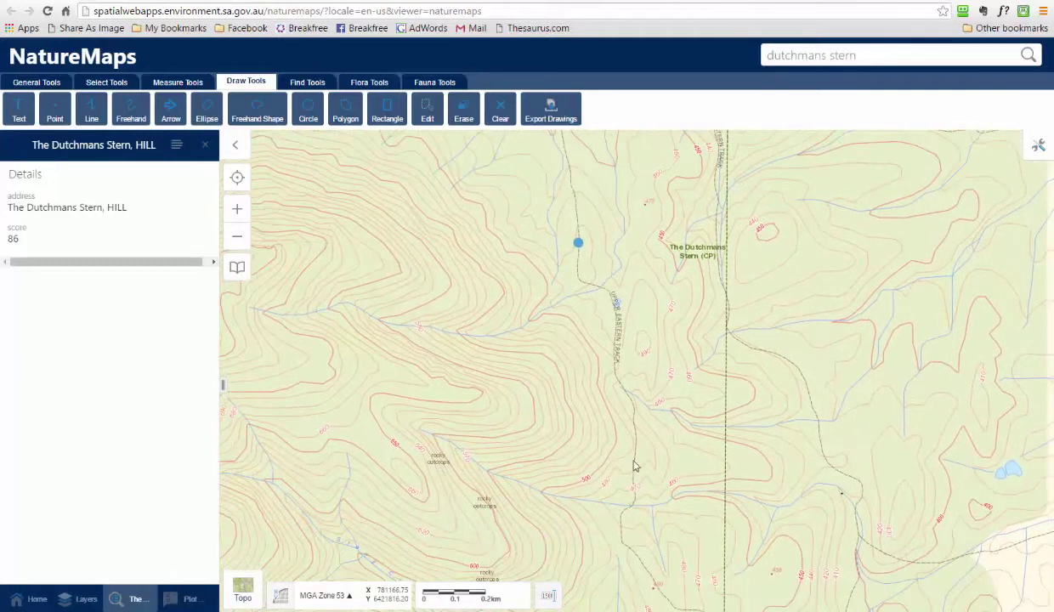
right_click(632, 442)
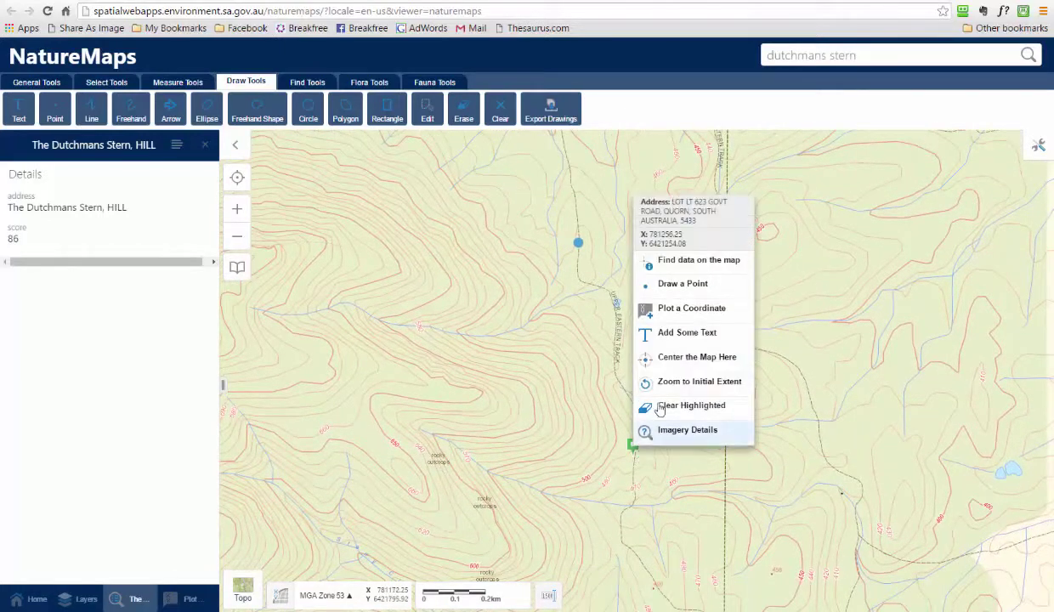
left_click(677, 284)
left_click_drag(546, 443, 590, 510)
left_click_drag(520, 285, 540, 357)
left_click_drag(576, 303, 553, 264)
left_click(463, 109)
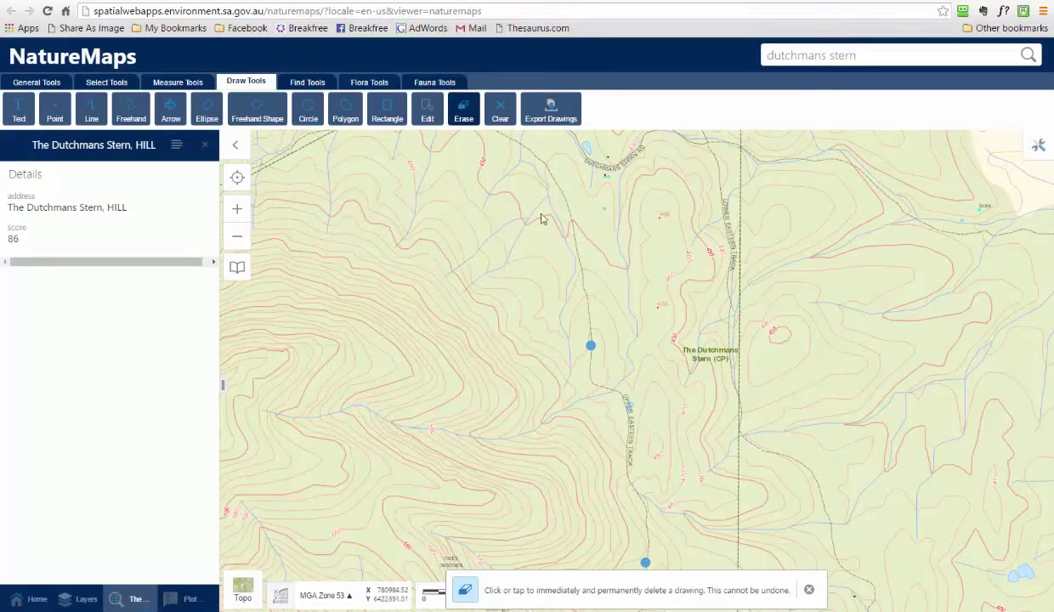
- Enable Heritage and Tourism > State layers and turn on Trail Routes and Walking Trails
left_click(77, 600)
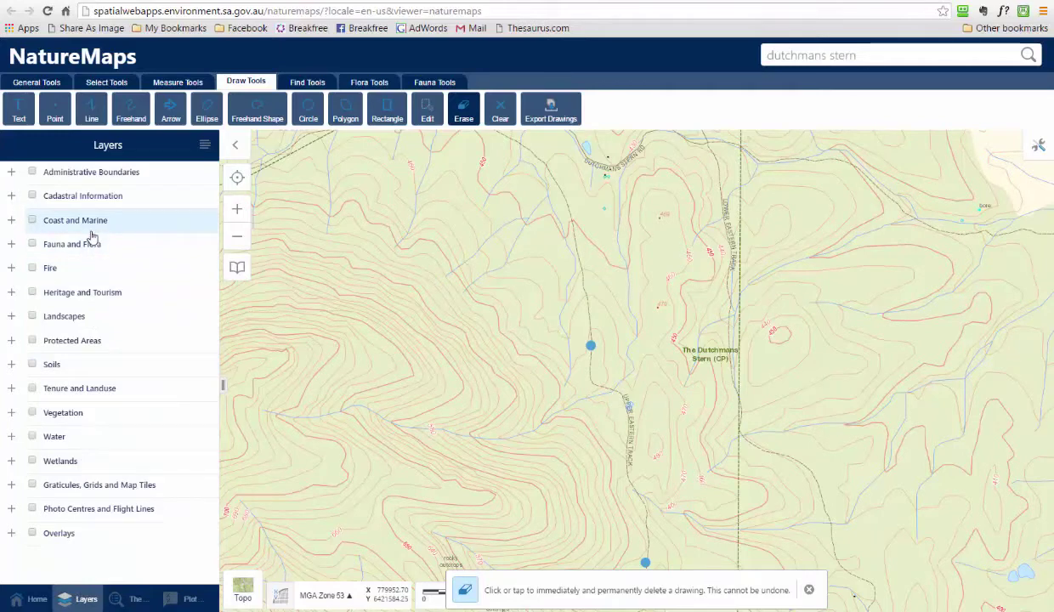
left_click(32, 292)
left_click(12, 293)
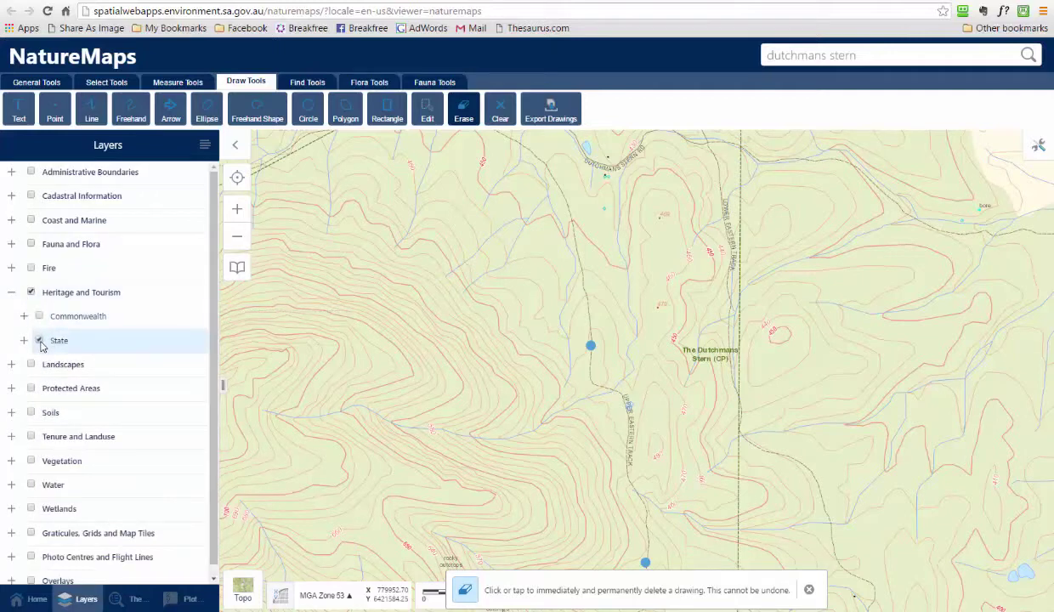
left_click(24, 341)
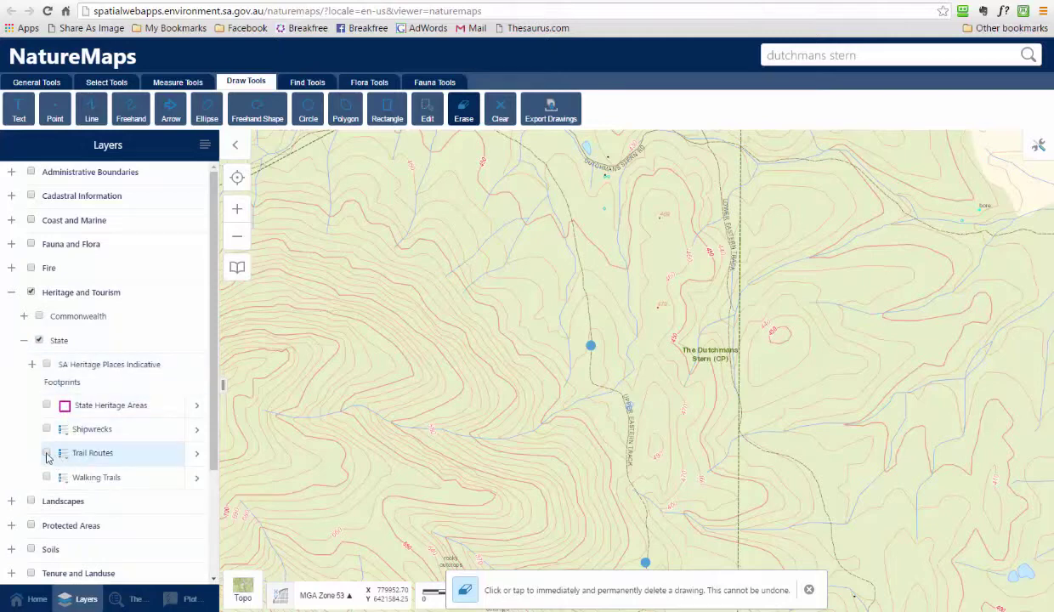
left_click(47, 454)
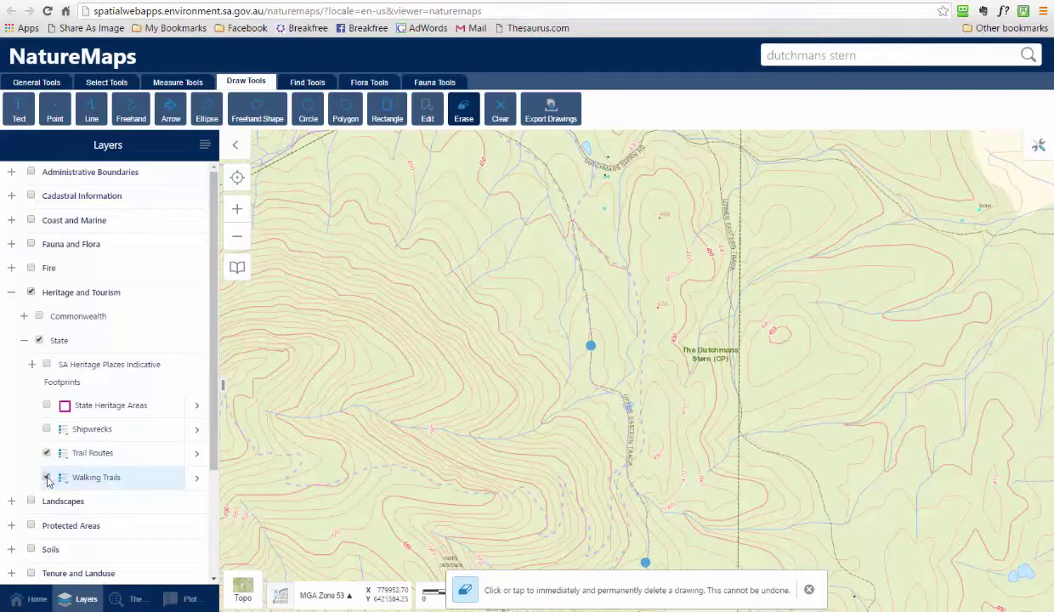
left_click(47, 478)
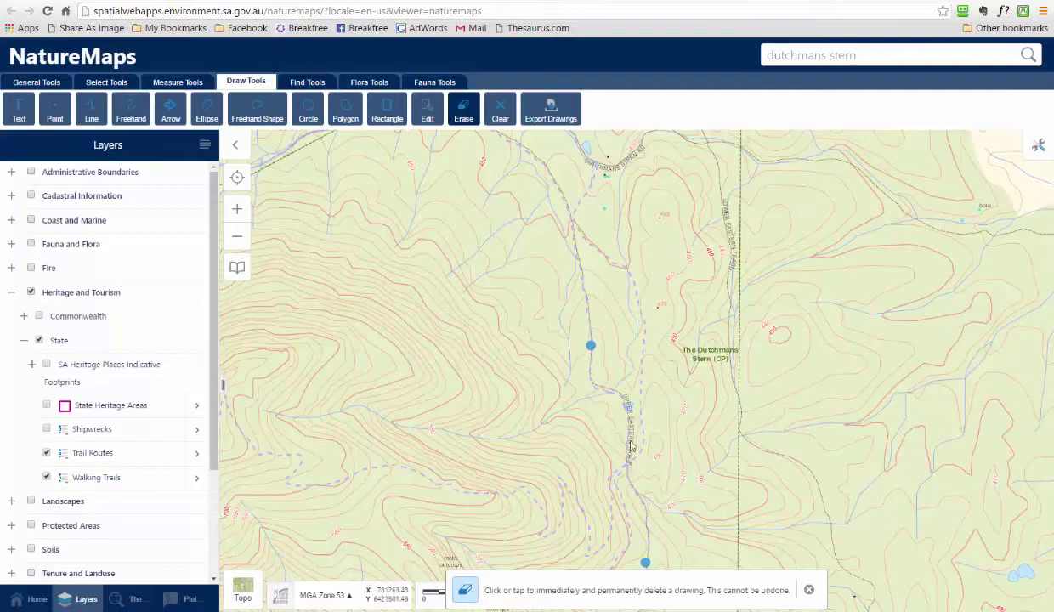
- Pan and zoom out one level to frame both blue points, the steep ridge and Quorn
left_click_drag(544, 393, 567, 258)
scroll(567, 259, "down", 1)
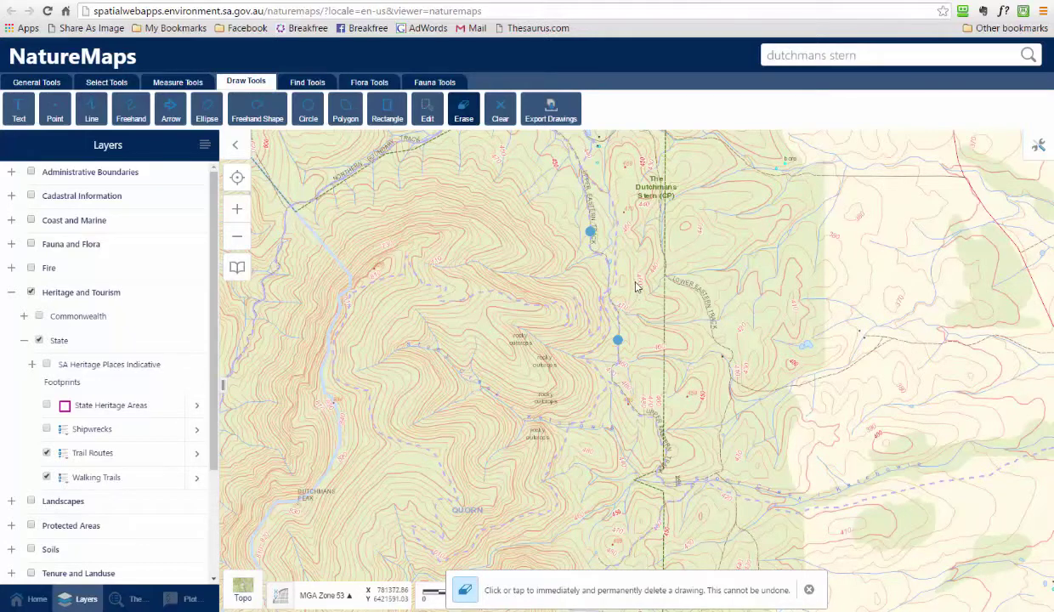
left_click_drag(607, 292, 586, 282)
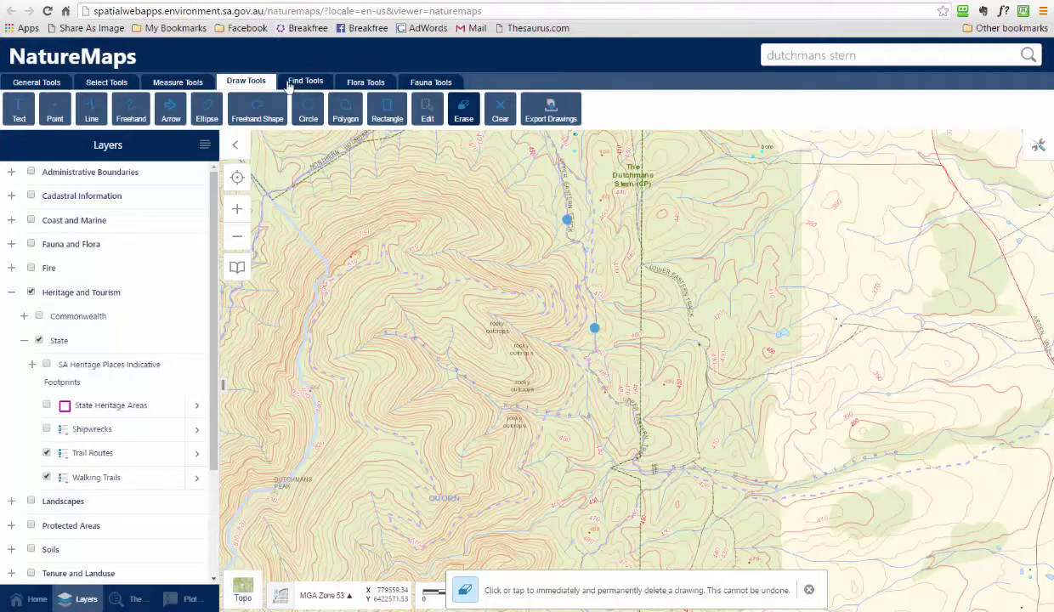
- Trace a freehand route along the track from the top blue point down past the second
left_click(127, 116)
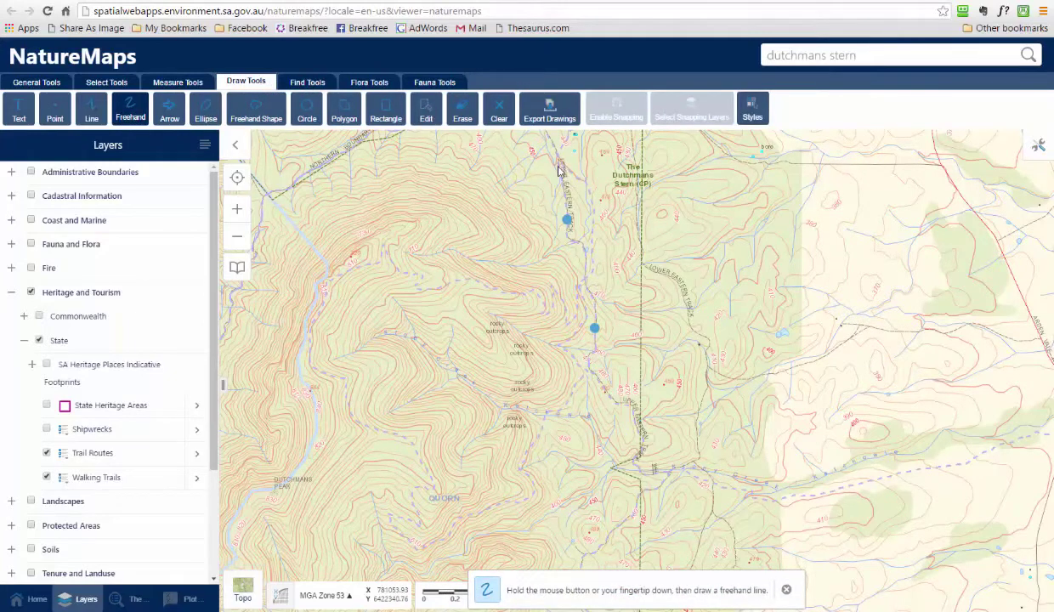
mouse_move(561, 189)
left_mouse_down()
mouse_move(591, 283)
mouse_move(587, 364)
mouse_move(608, 398)
mouse_move(634, 410)
mouse_move(636, 462)
left_mouse_up()
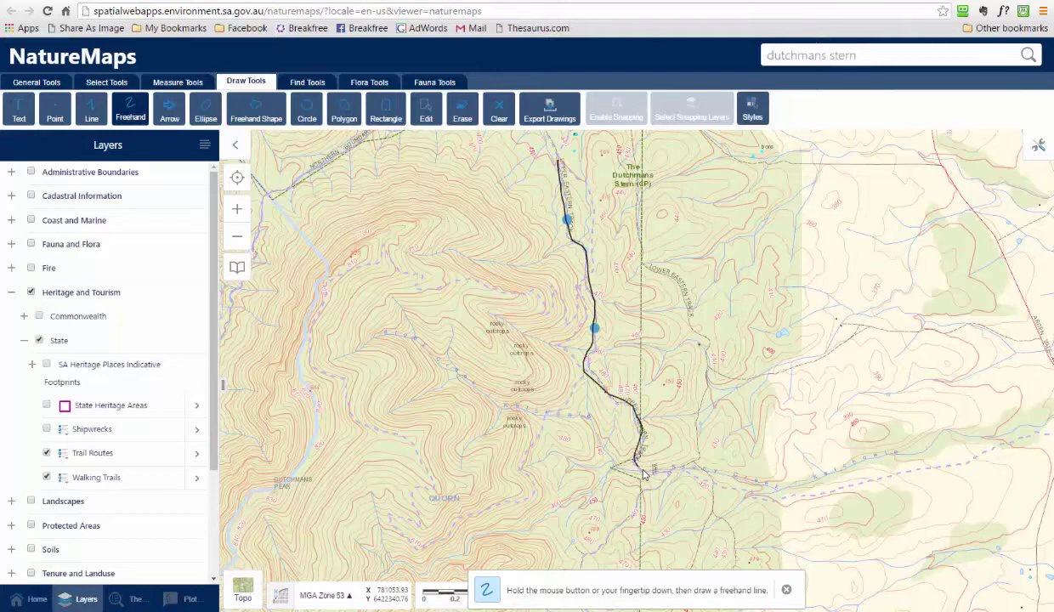
left_click_drag(653, 475, 652, 475)
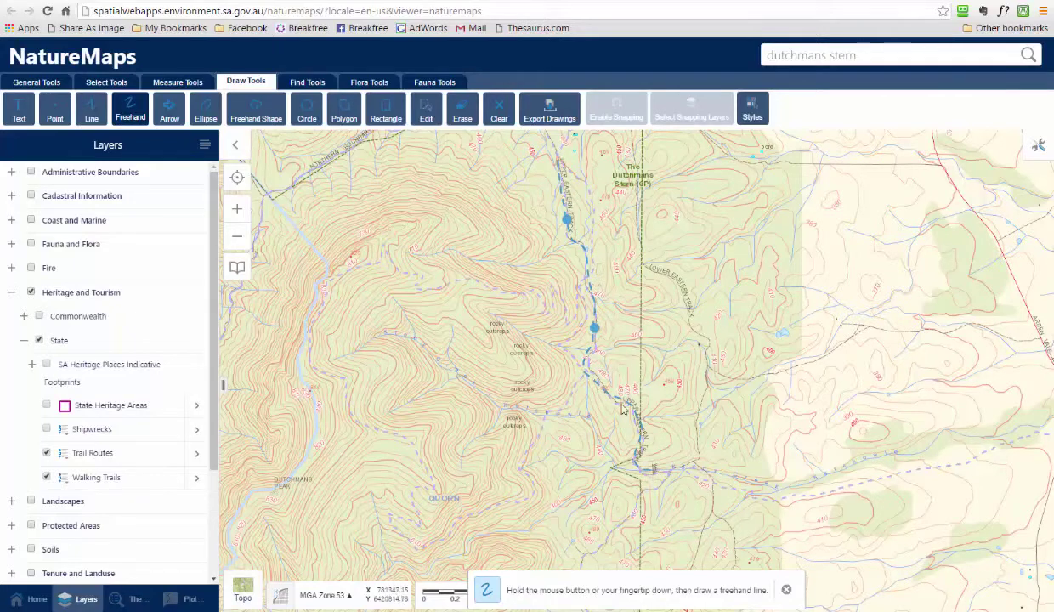
left_click_drag(594, 330, 593, 346)
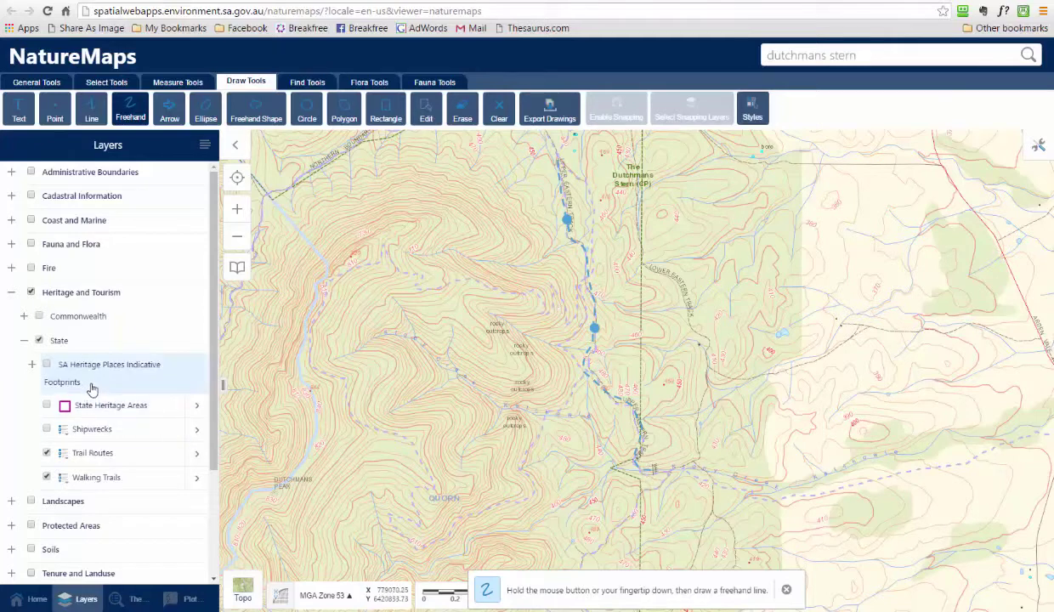
left_click_drag(212, 333, 160, 466)
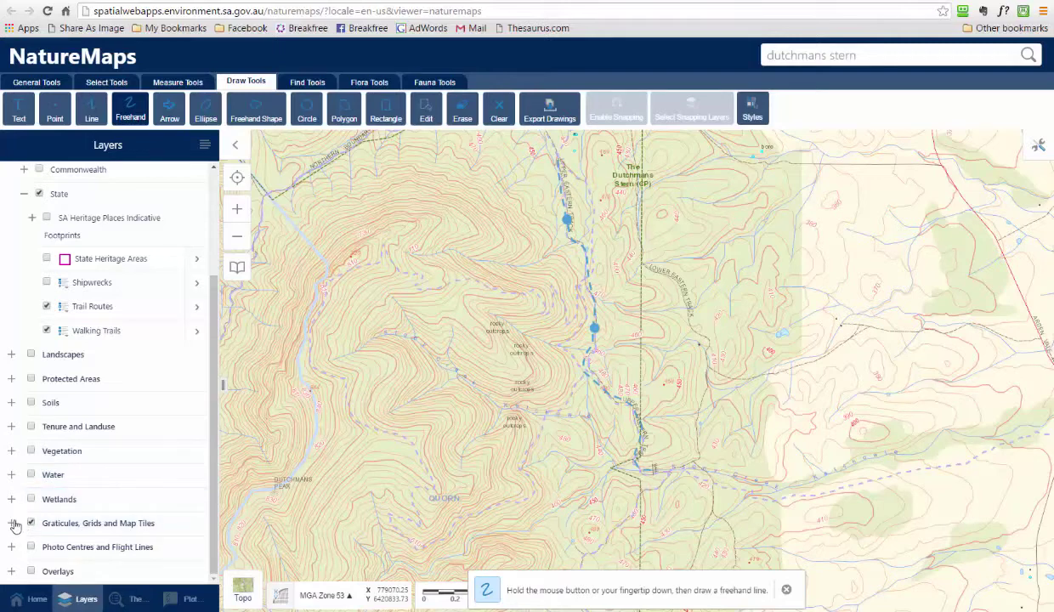
- Turn on Graticules, Grids and Map Tiles and show the MGA94 grid 1km
left_click(11, 522)
scroll(96, 463, "down", 3)
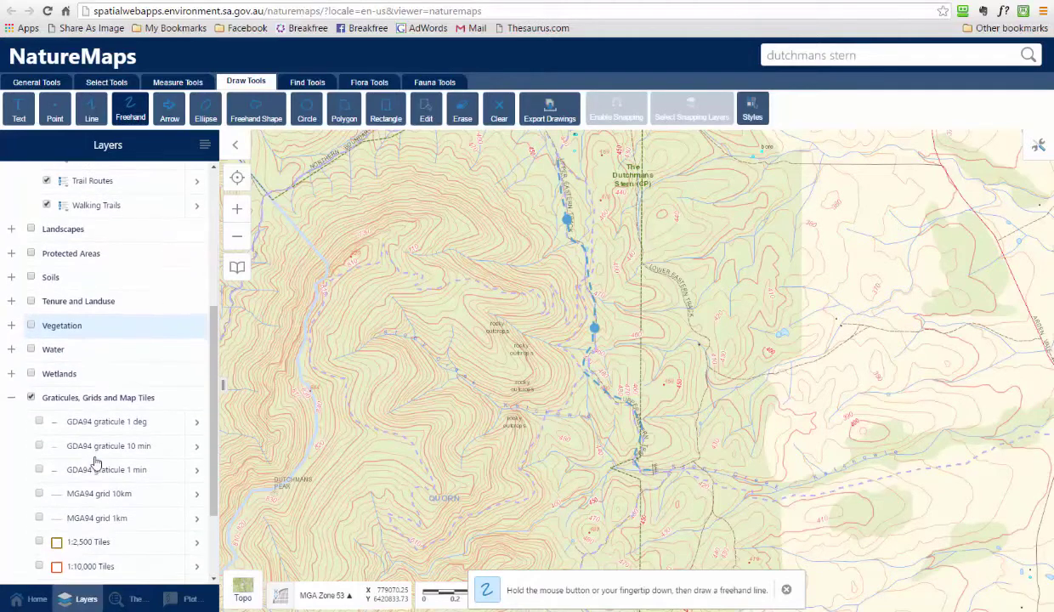
scroll(96, 462, "down", 2)
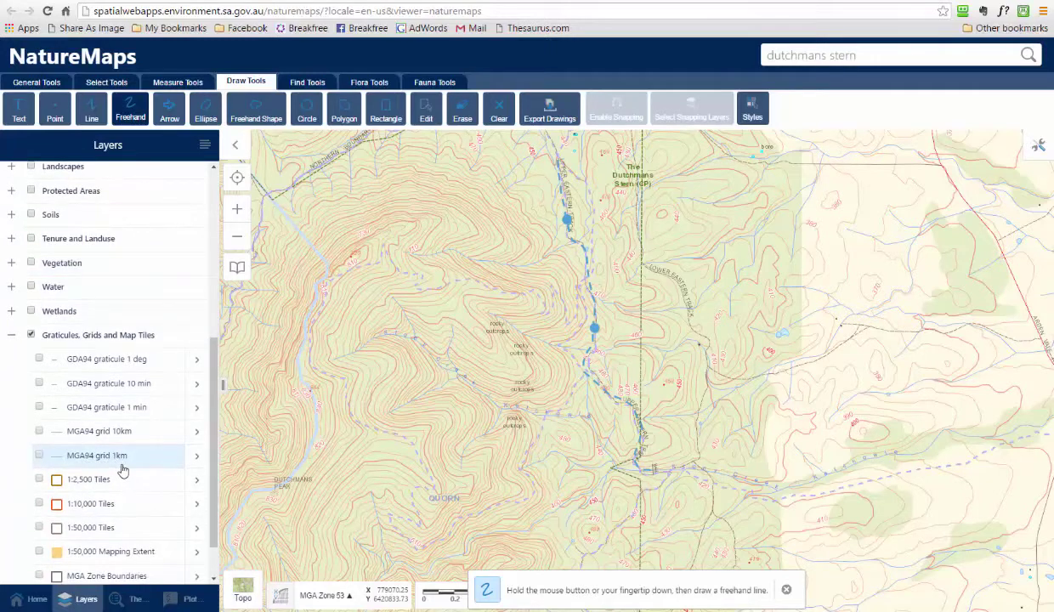
left_click(39, 456)
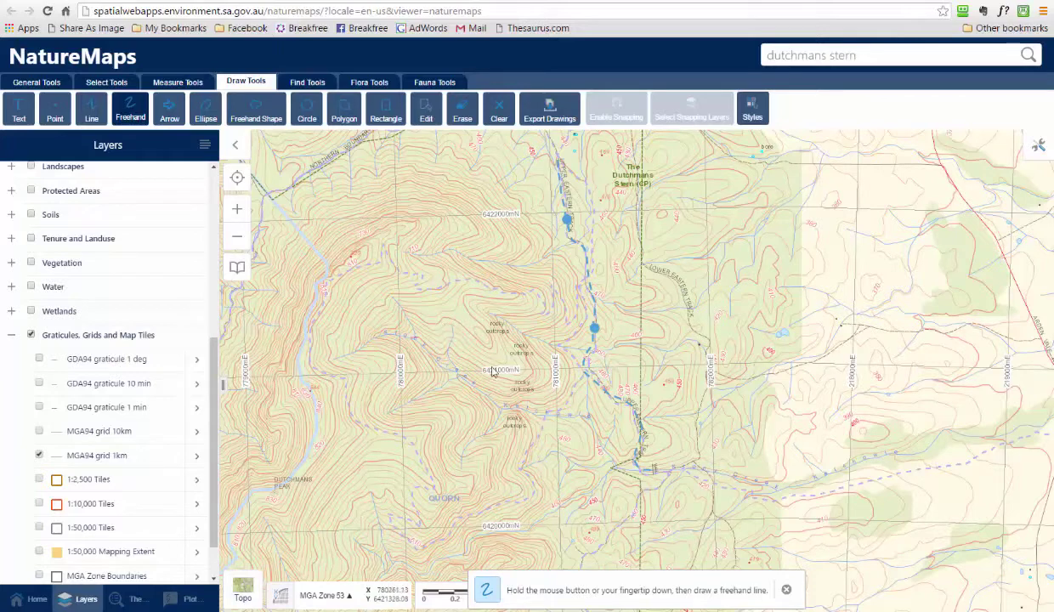
- Switch on and expand the Overlays layer group
scroll(126, 306, "down", 1)
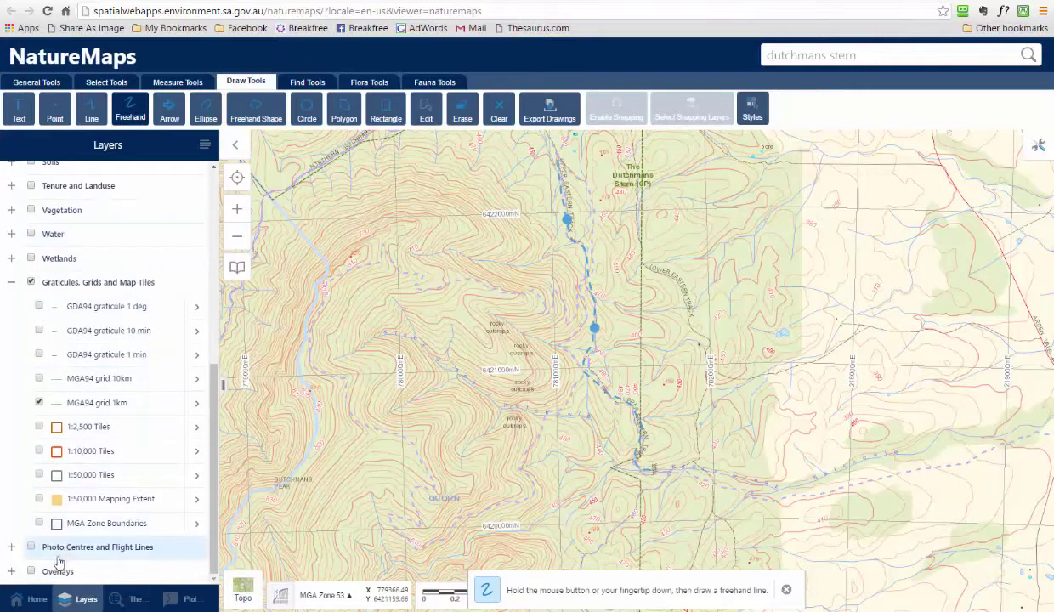
left_click(33, 571)
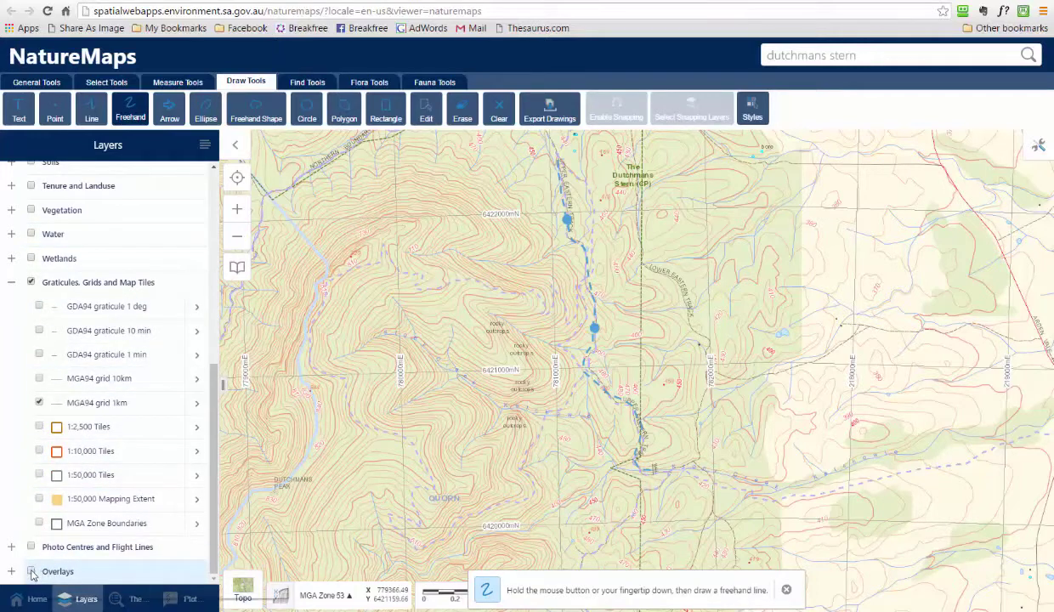
left_click(11, 571)
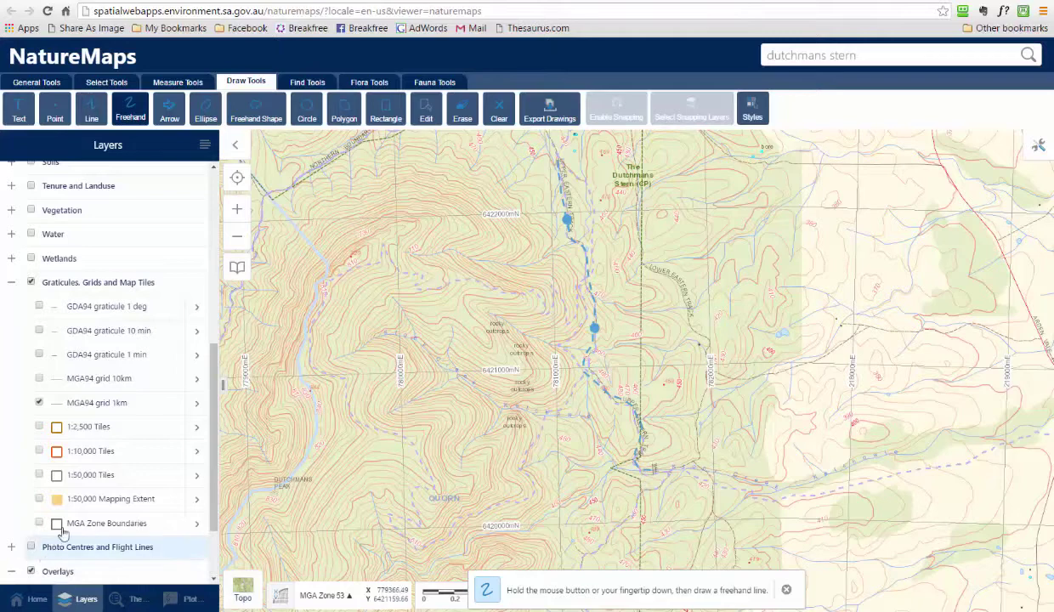
scroll(71, 522, "down", 2)
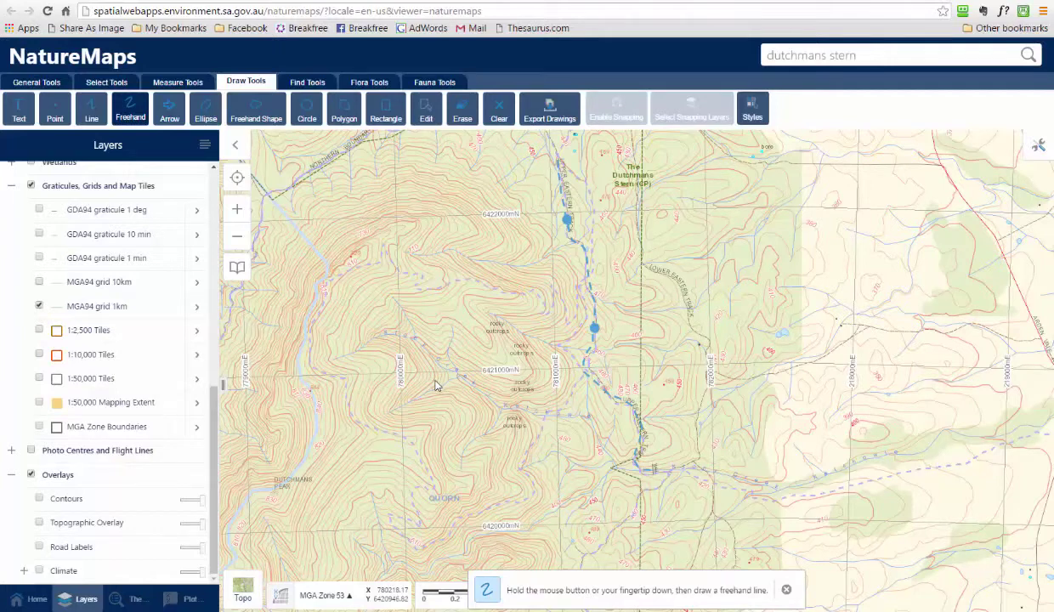
- Show the Contours overlay at lower opacity and turn on Road Labels
left_click(38, 501)
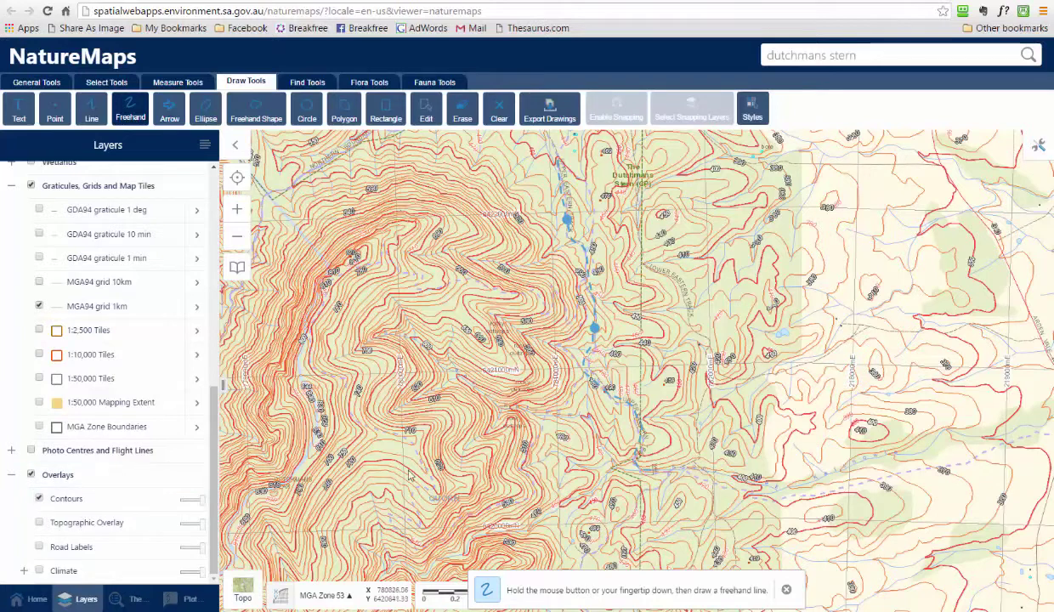
left_click(196, 502)
mouse_move(196, 504)
left_mouse_down()
mouse_move(177, 501)
mouse_move(187, 504)
left_mouse_up()
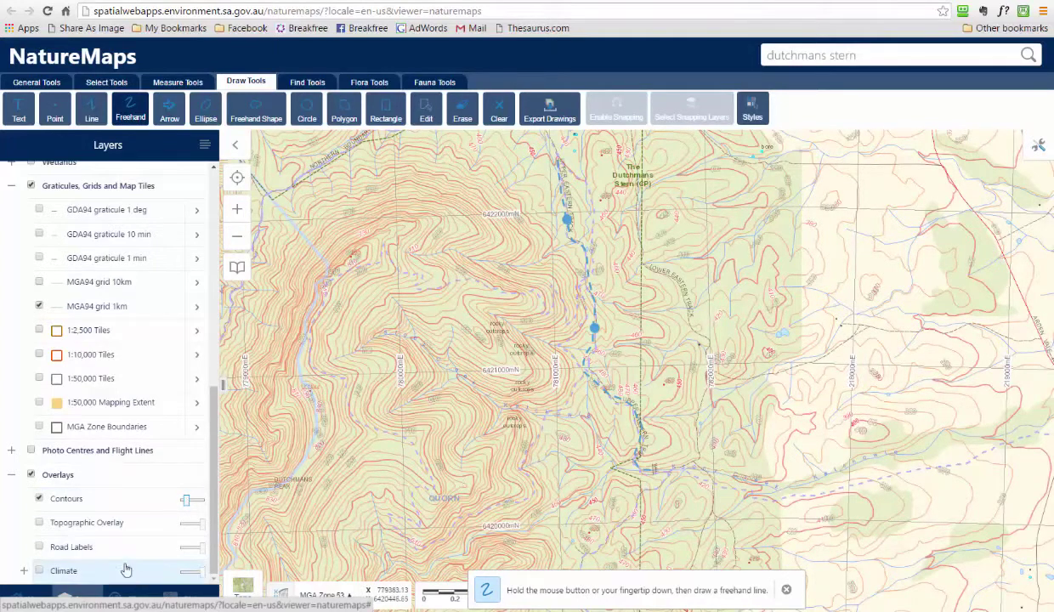
left_click(40, 550)
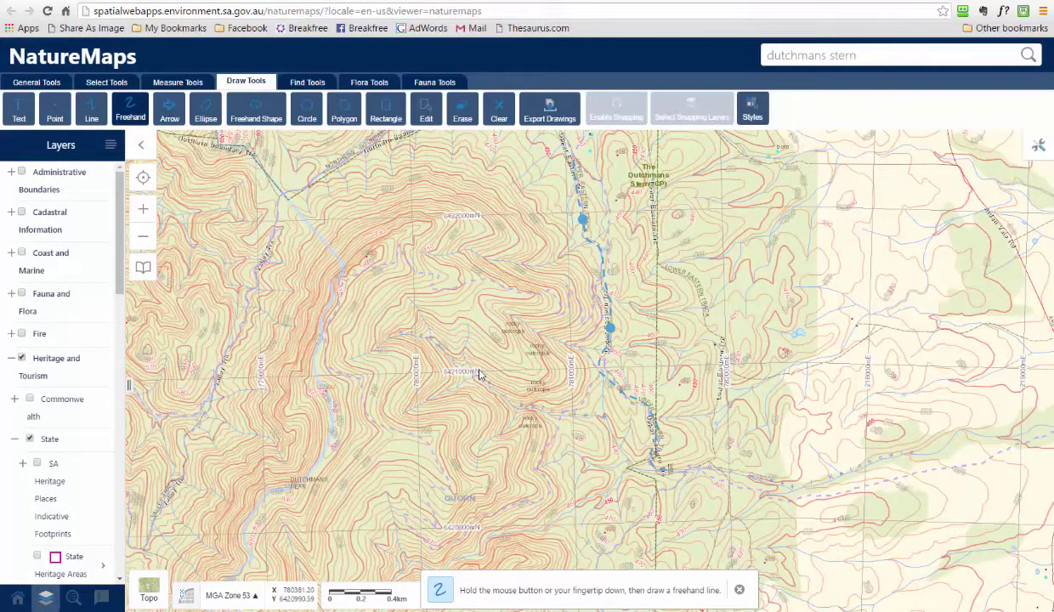
- Open Upload Data and cancel it, then draw a short freehand line west of the trail
left_click(36, 83)
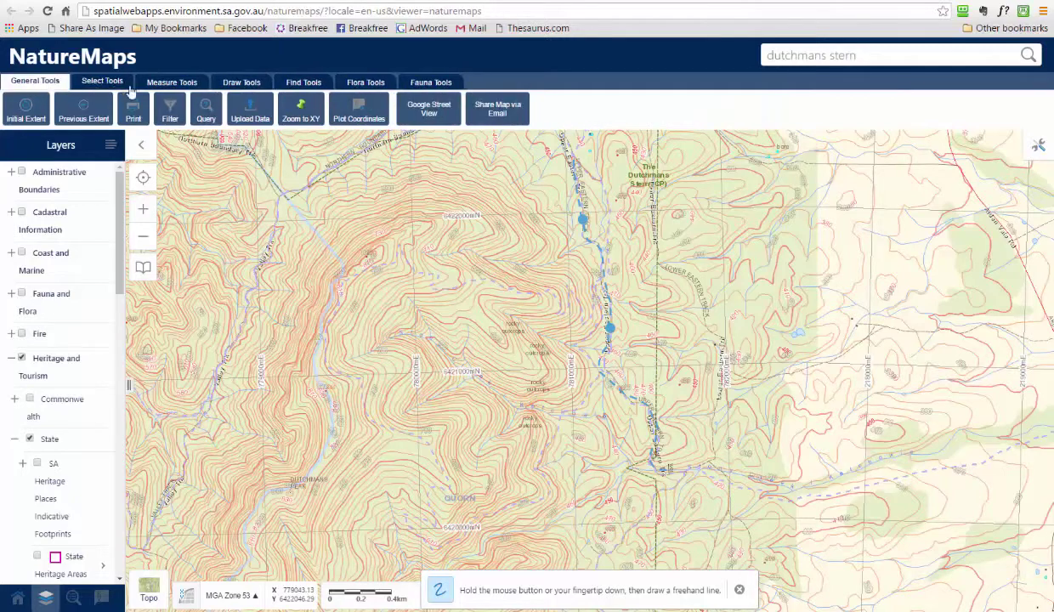
left_click(253, 113)
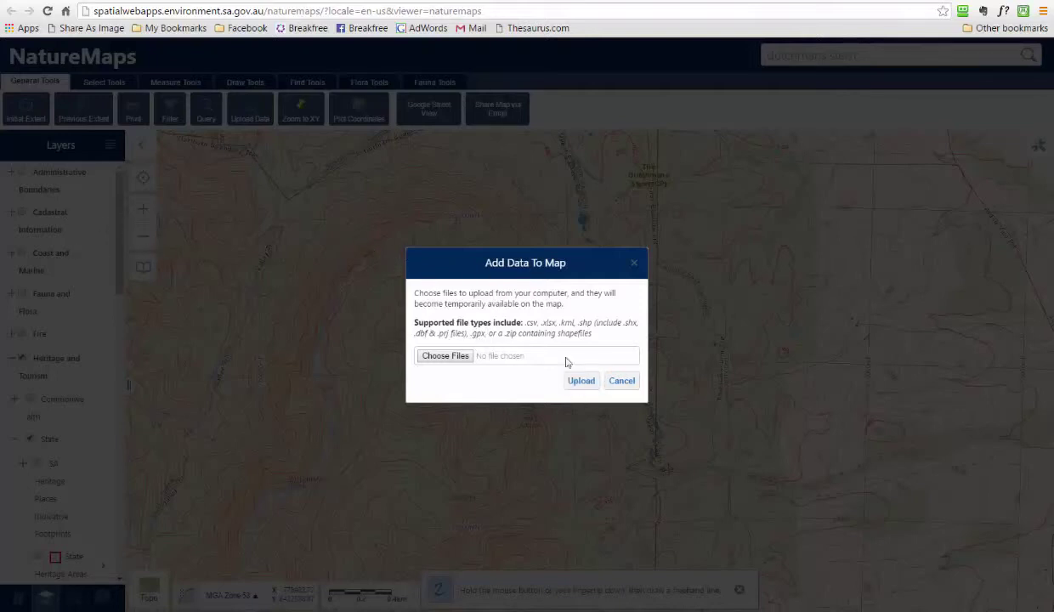
left_click(622, 382)
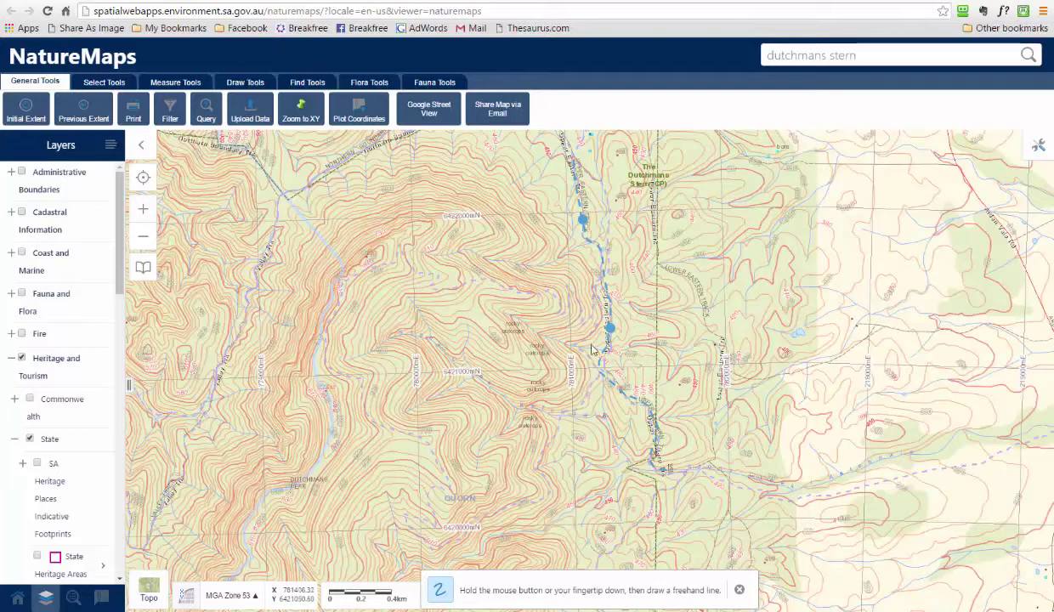
left_click_drag(492, 290, 501, 352)
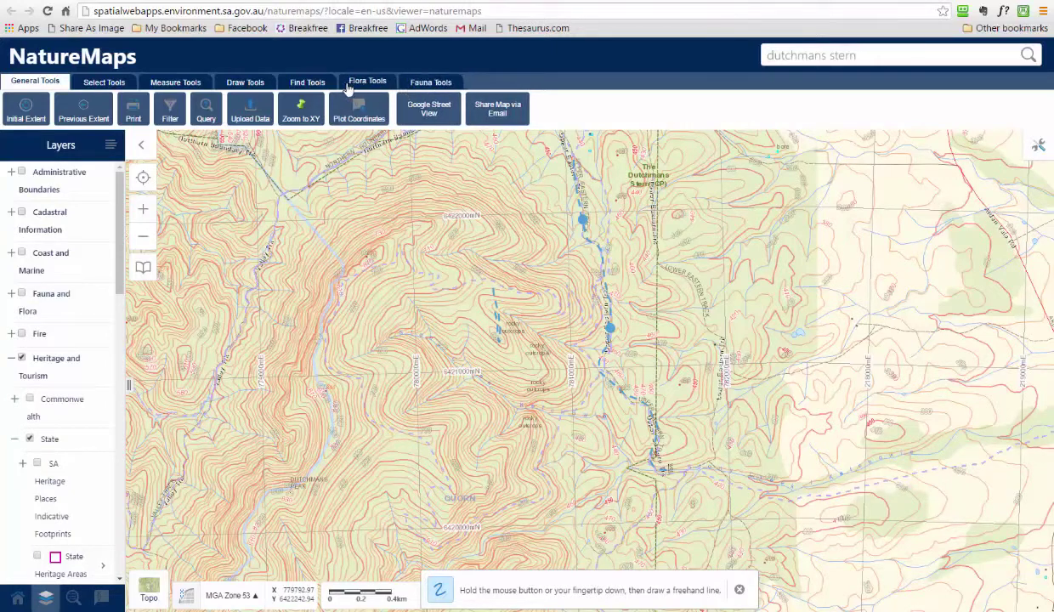
- Erase the stray freehand line and pan to bring the camp label into view
left_click(243, 82)
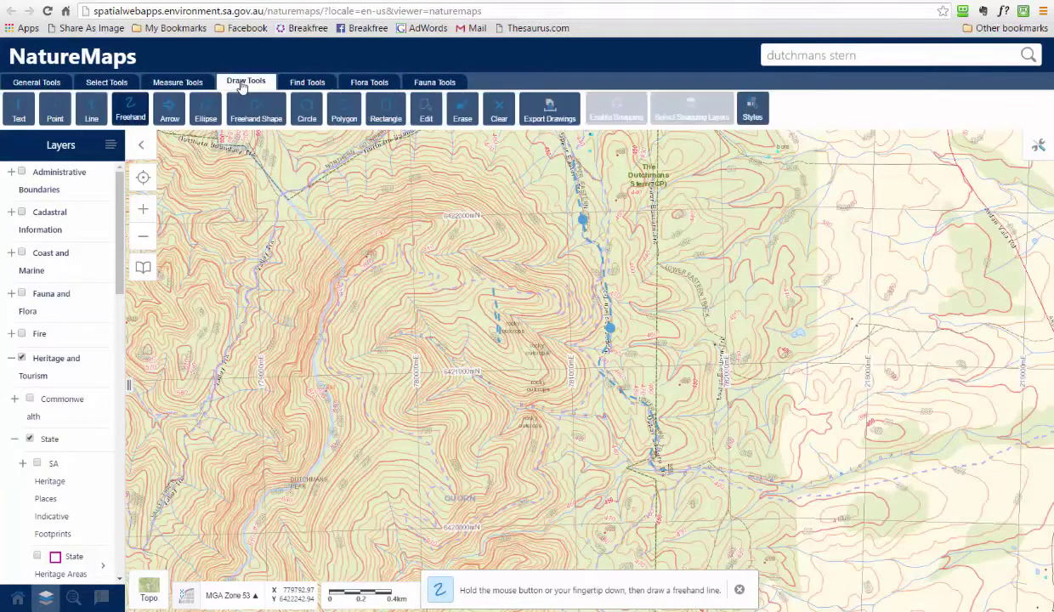
left_click(461, 112)
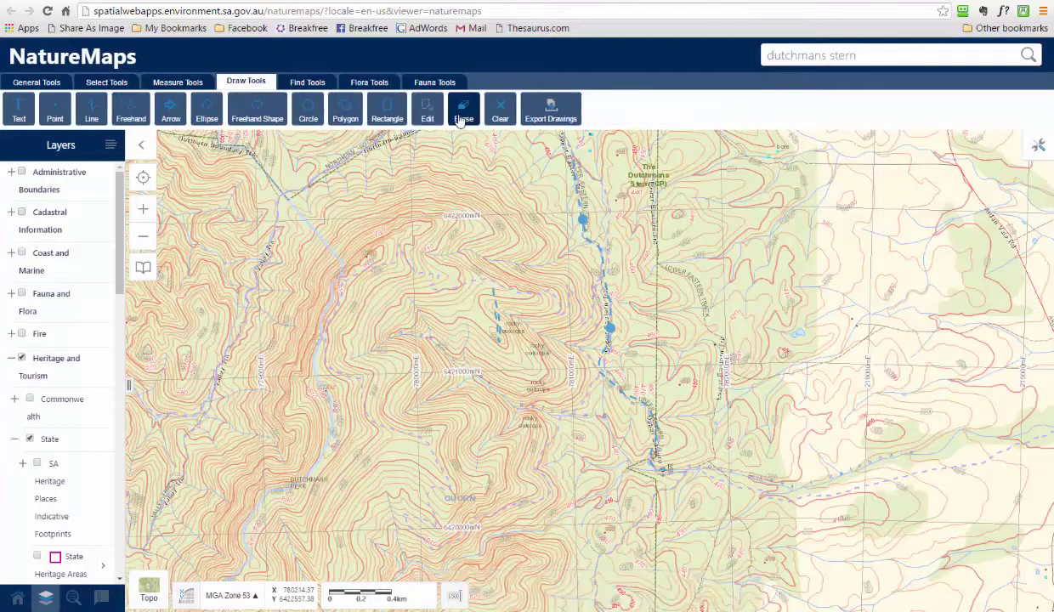
left_click(497, 317)
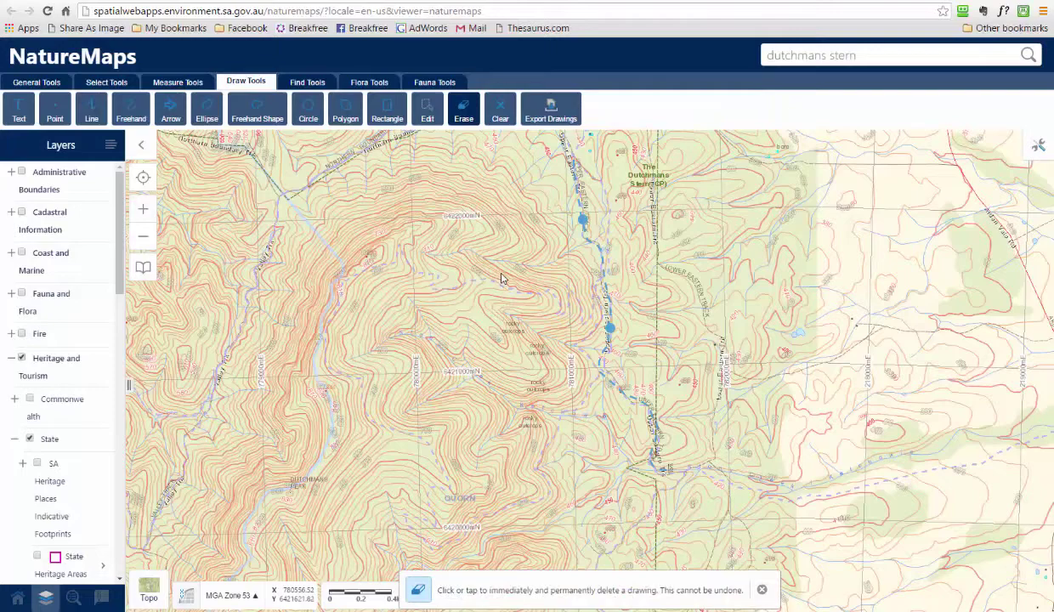
mouse_move(478, 250)
left_mouse_down()
mouse_move(544, 351)
mouse_move(530, 337)
mouse_move(505, 367)
mouse_move(476, 264)
left_mouse_up()
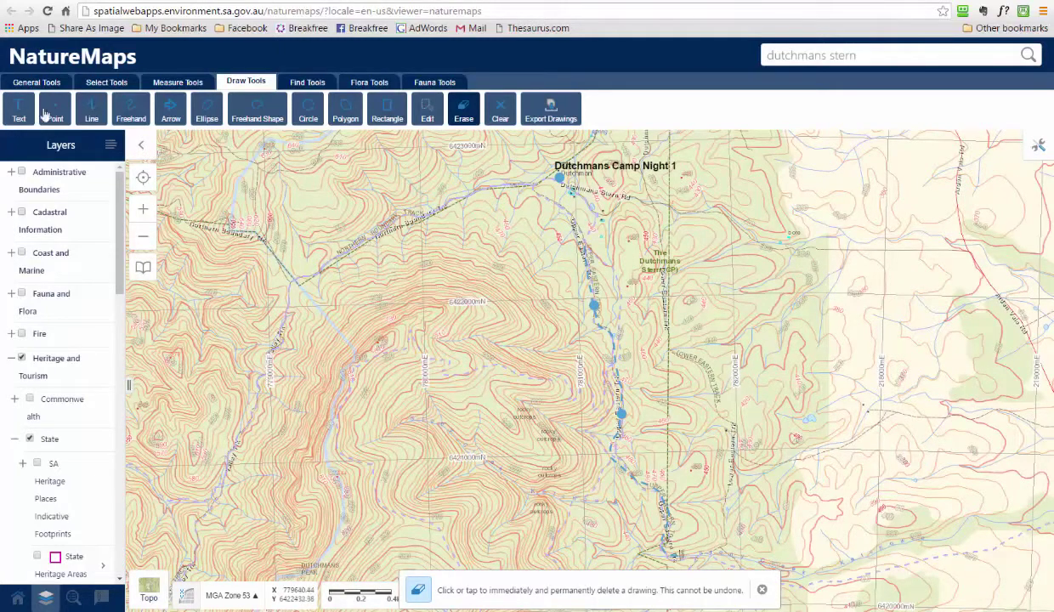
left_click(25, 83)
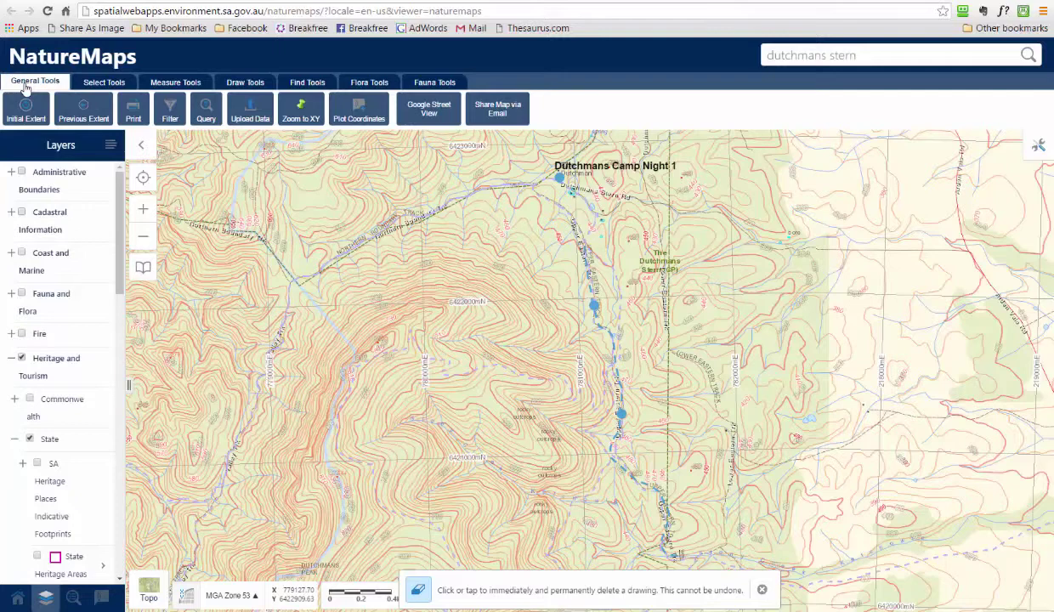
- Set the print layout to A4 Portrait with a 1:25,000 map scale
left_click(133, 117)
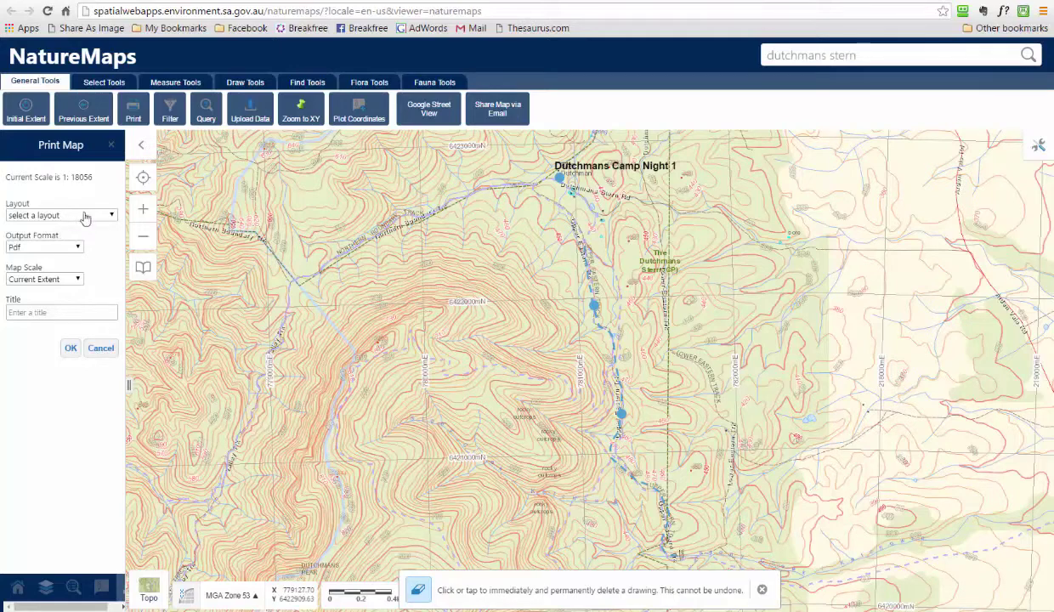
left_click(111, 218)
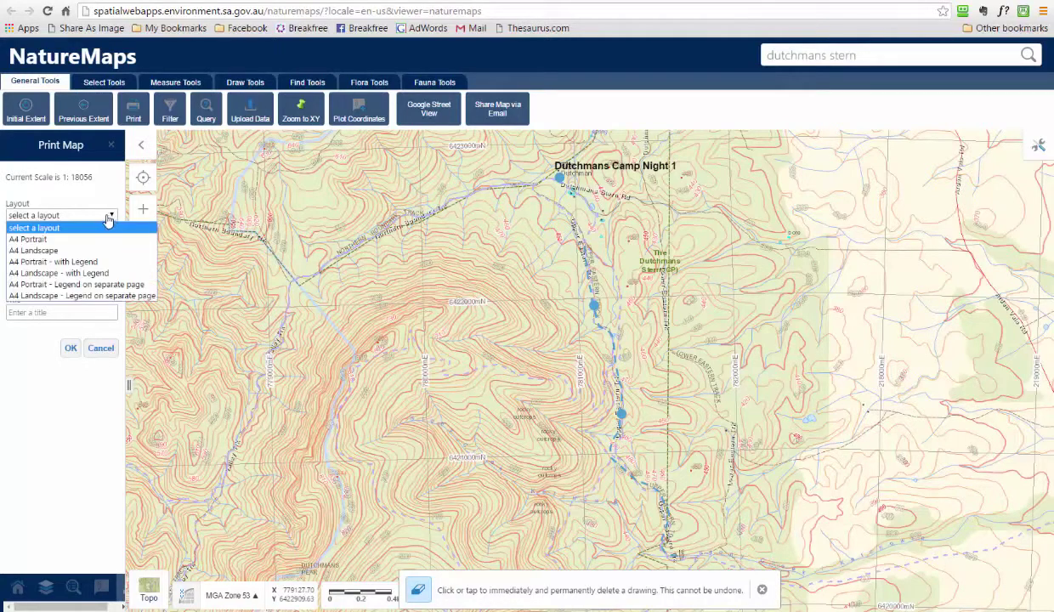
left_click(45, 241)
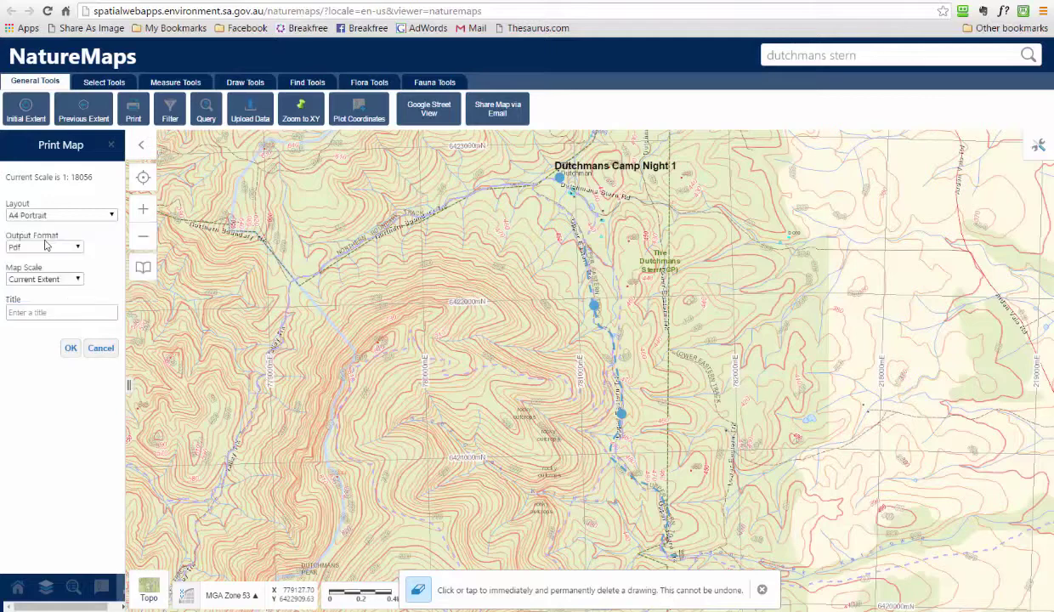
left_click(79, 282)
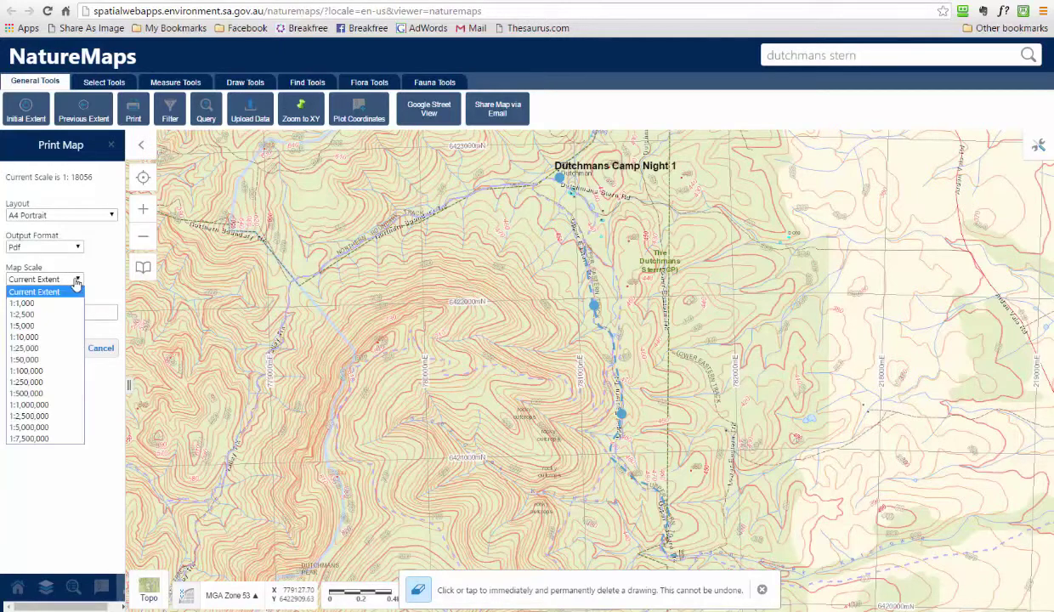
left_click(38, 359)
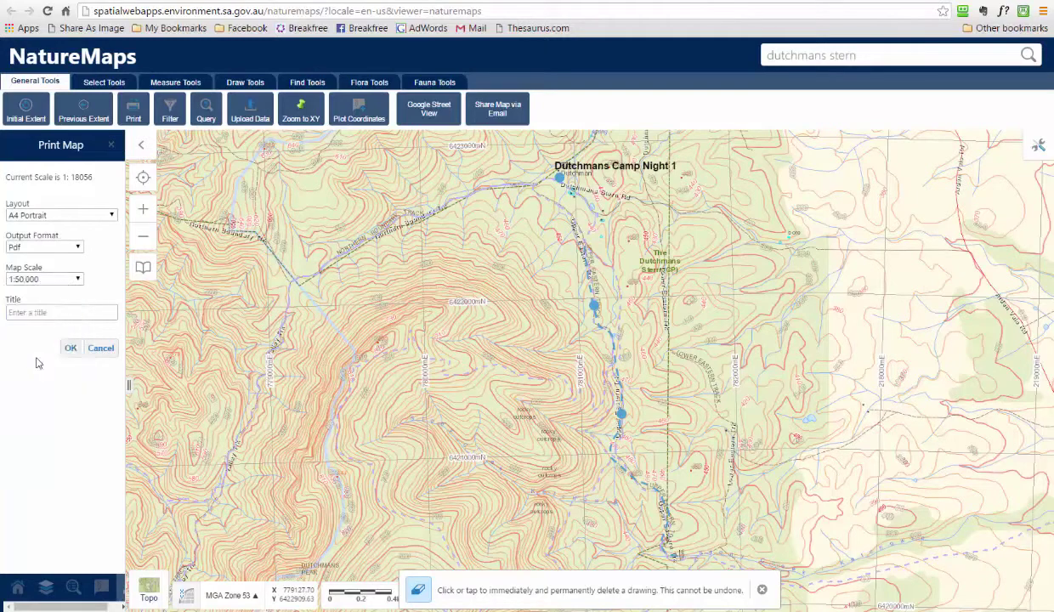
left_click(76, 279)
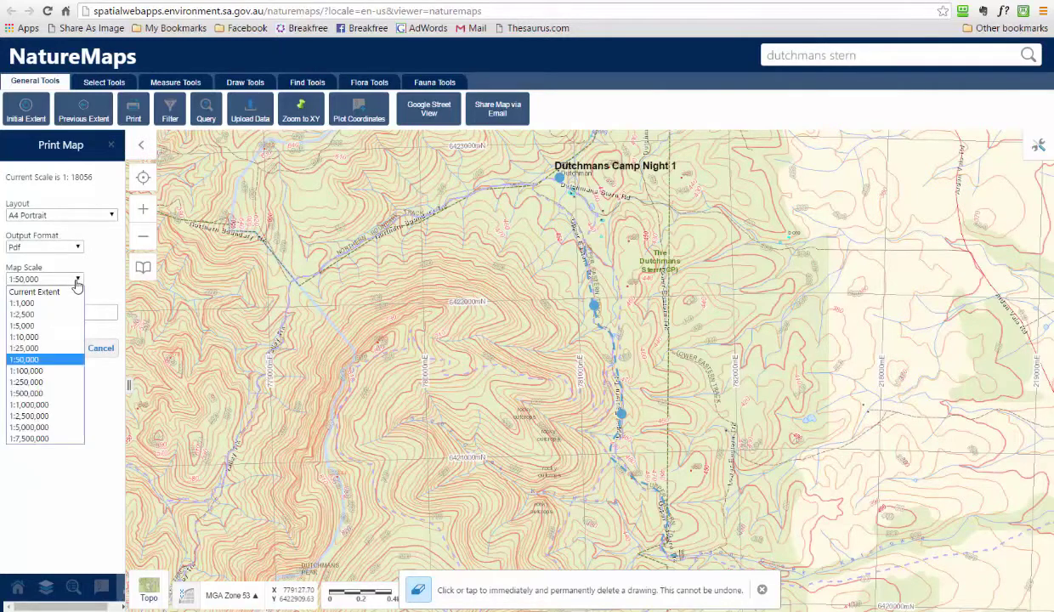
left_click(31, 349)
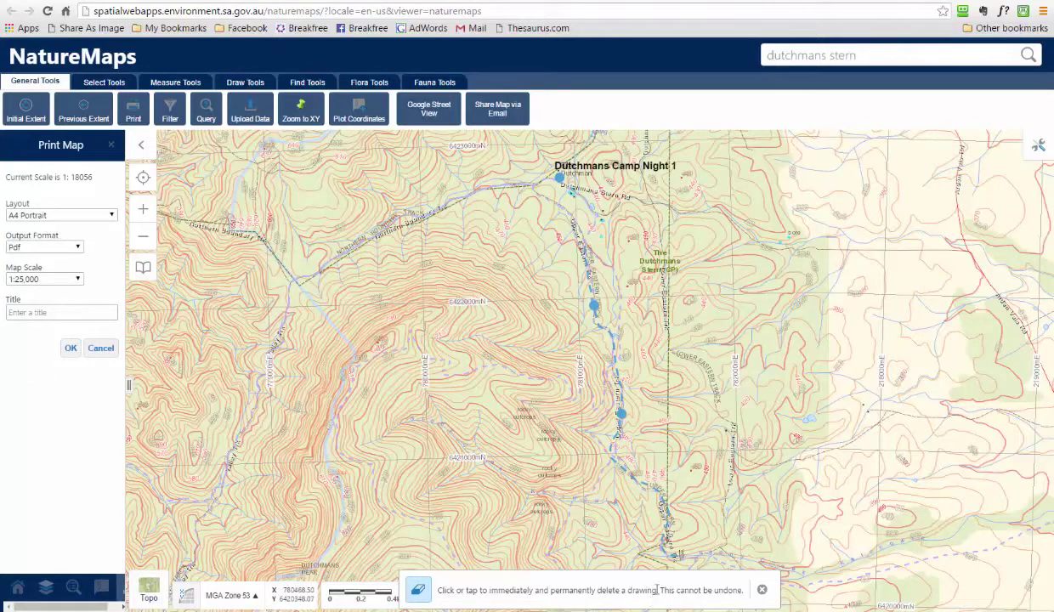
left_click(761, 589)
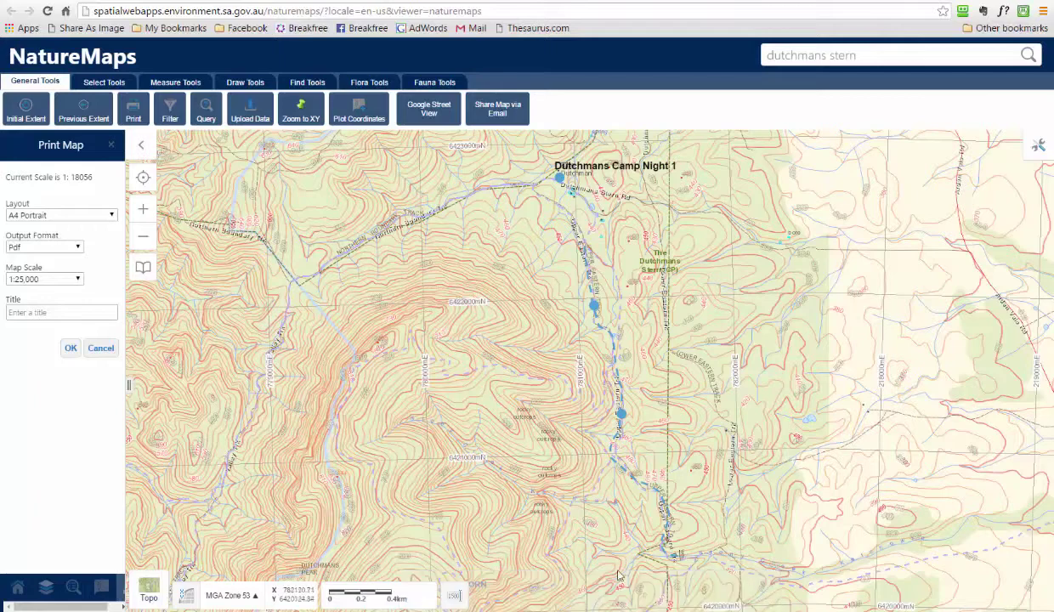
left_click(455, 598)
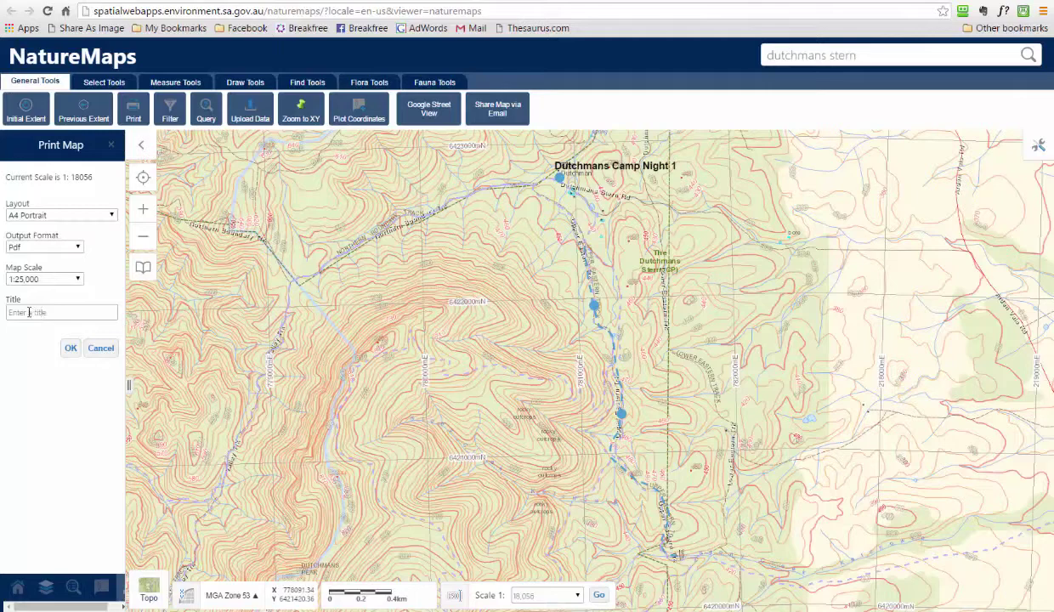
- Title the print 'Dutchmans Day 1' and generate the PDF
left_click_drag(51, 313, 2, 304)
key("BackSpace")
type("Dutchmans Day 1")
left_click(73, 349)
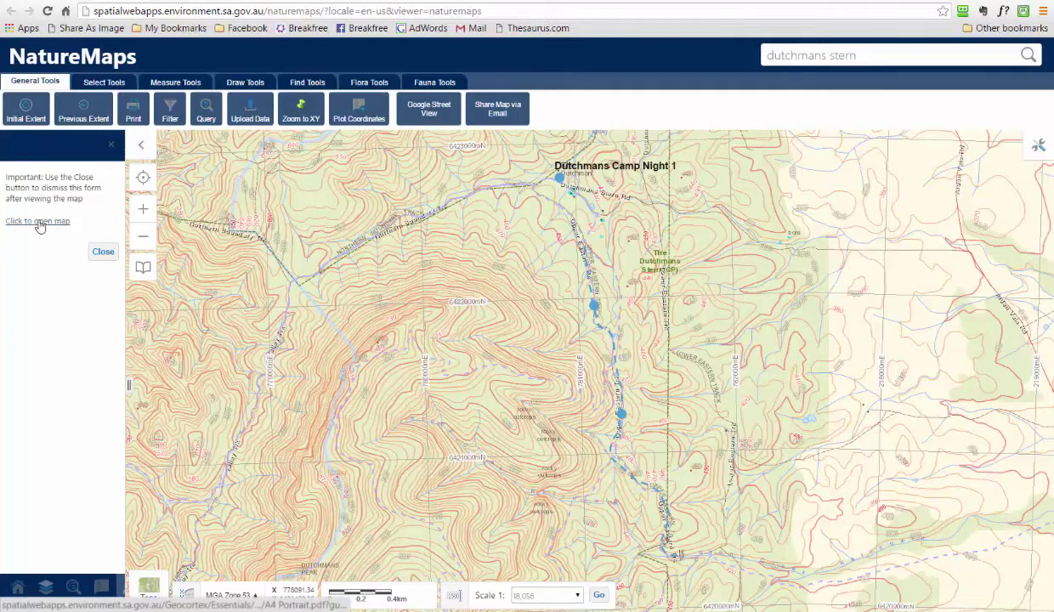
- Open the generated map PDF, scroll through it, and return to the NatureMaps tab
left_click(39, 222)
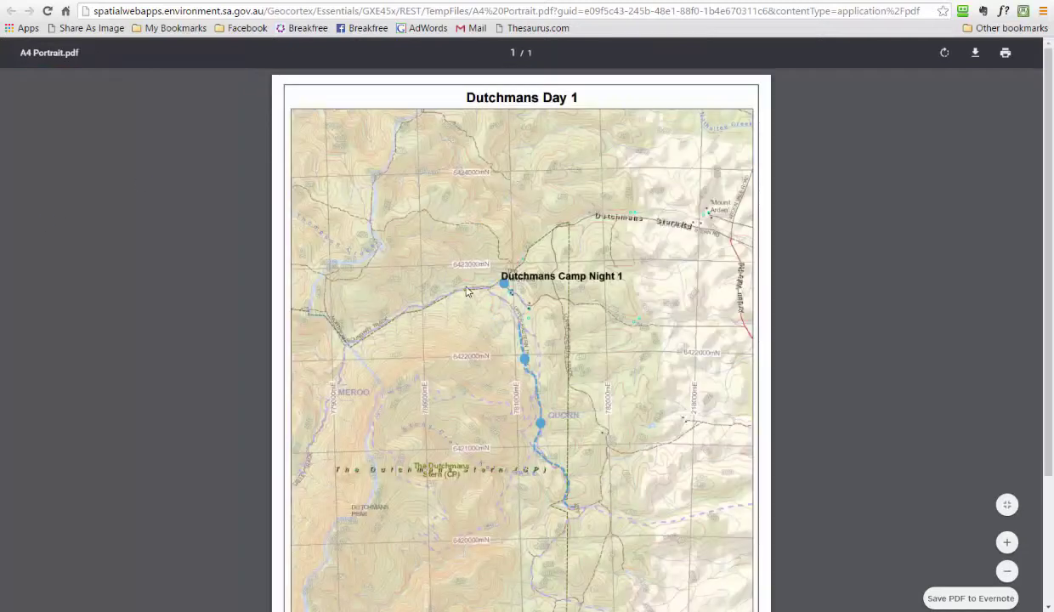
scroll(595, 315, "down", 3)
scroll(595, 317, "up", 2)
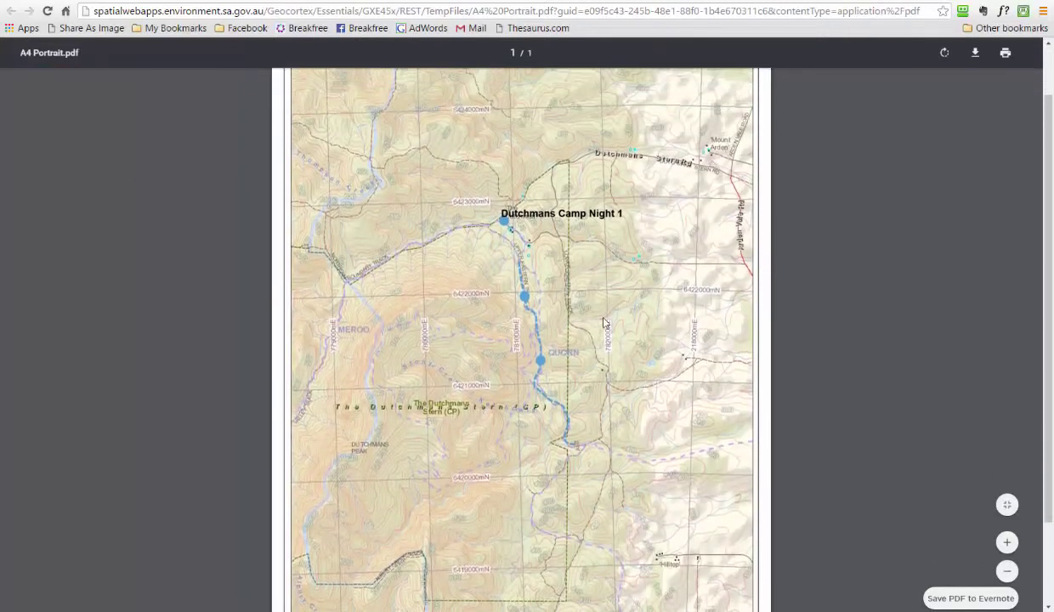
scroll(569, 161, "up", 2)
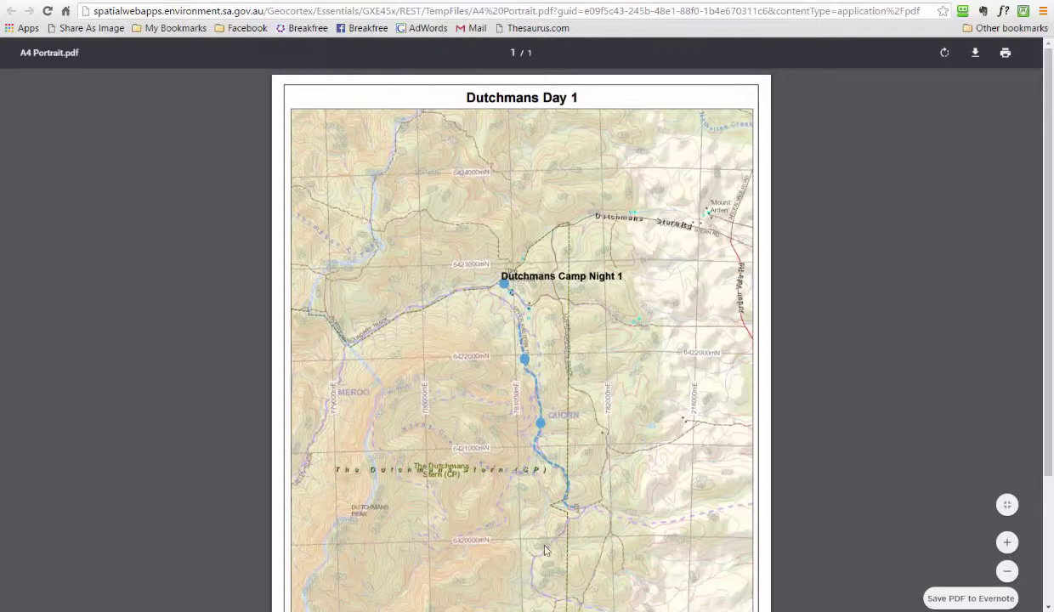
scroll(553, 323, "down", 3)
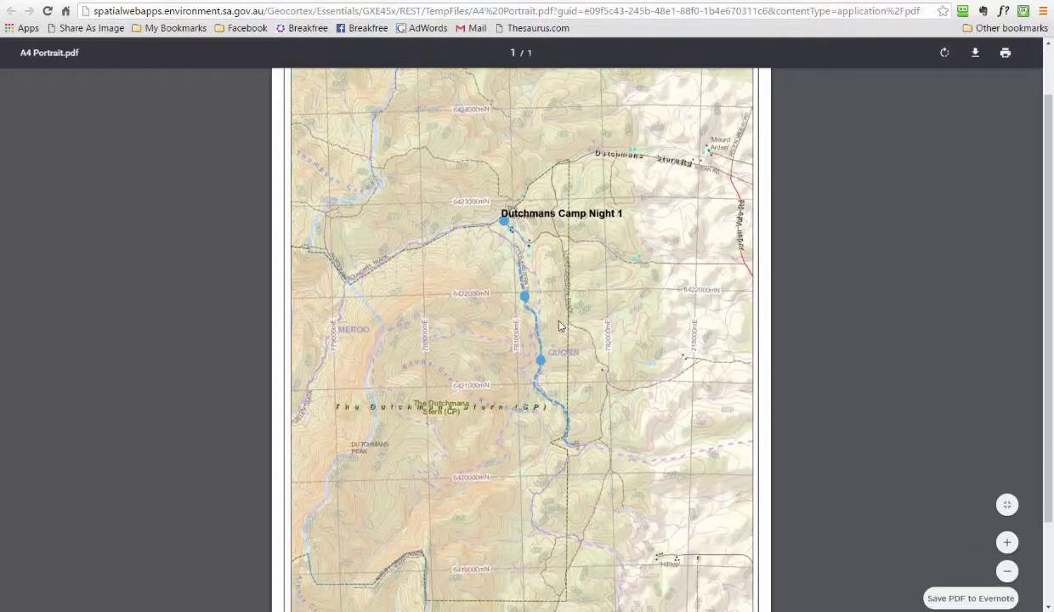
scroll(544, 357, "up", 3)
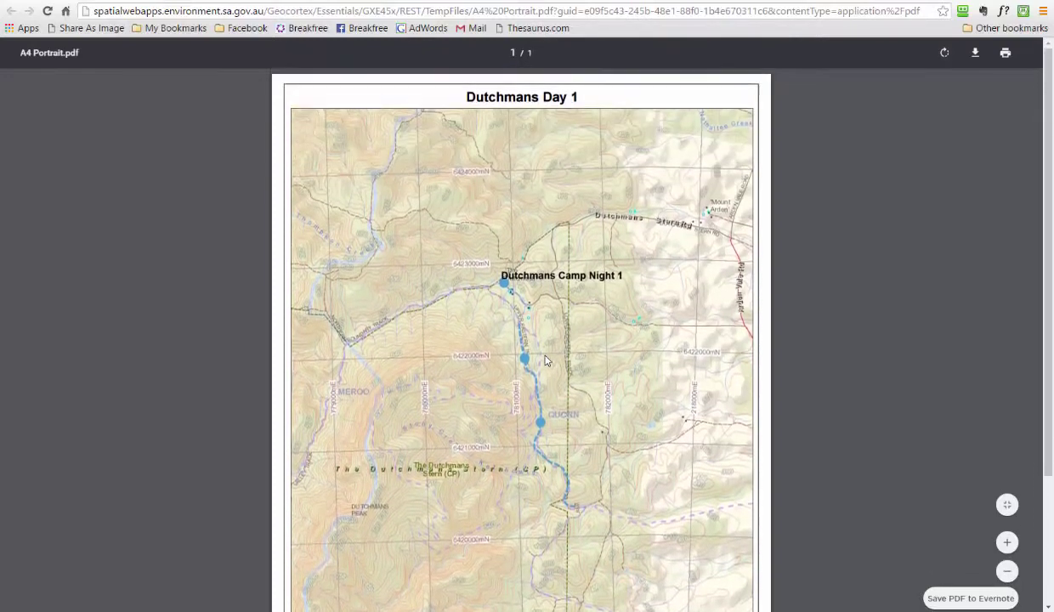
scroll(541, 349, "down", 3)
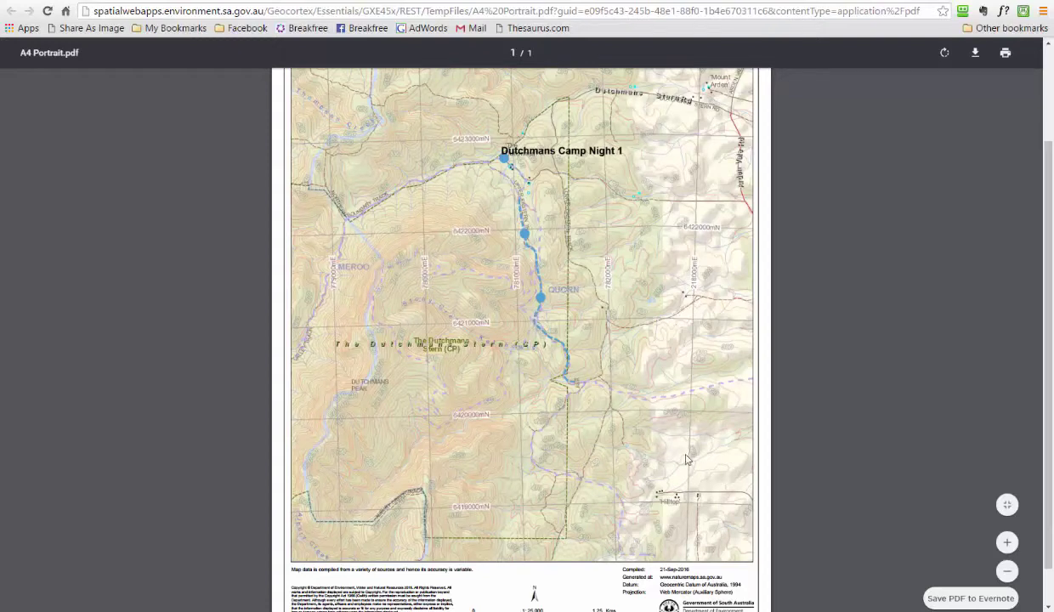
scroll(638, 472, "down", 1)
scroll(589, 483, "up", 2)
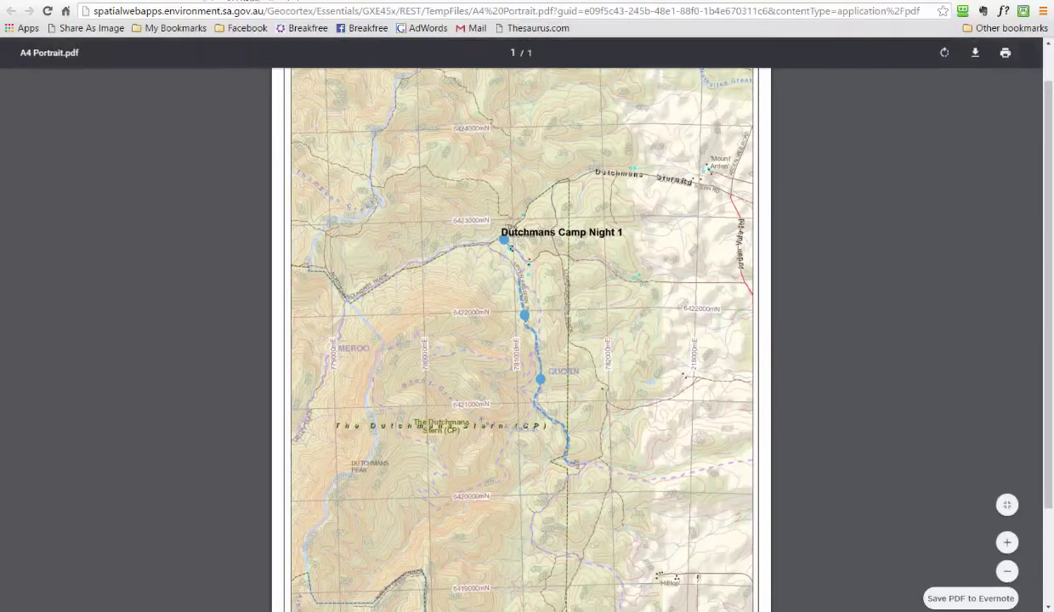
left_click(193, 2)
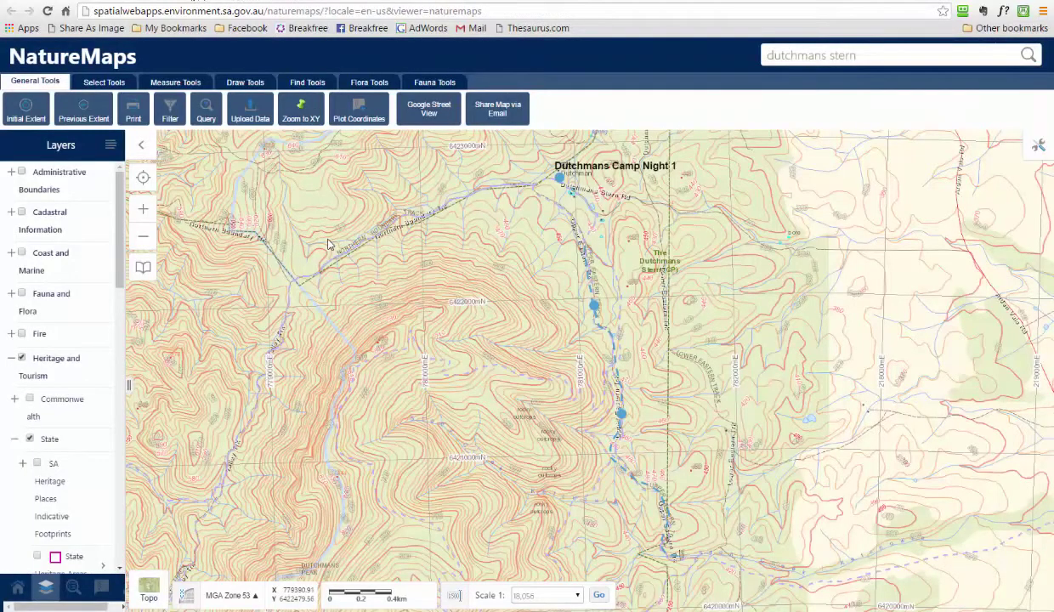
- Show the Welcome to NatureMaps home panel via the Home icon
left_click(17, 590)
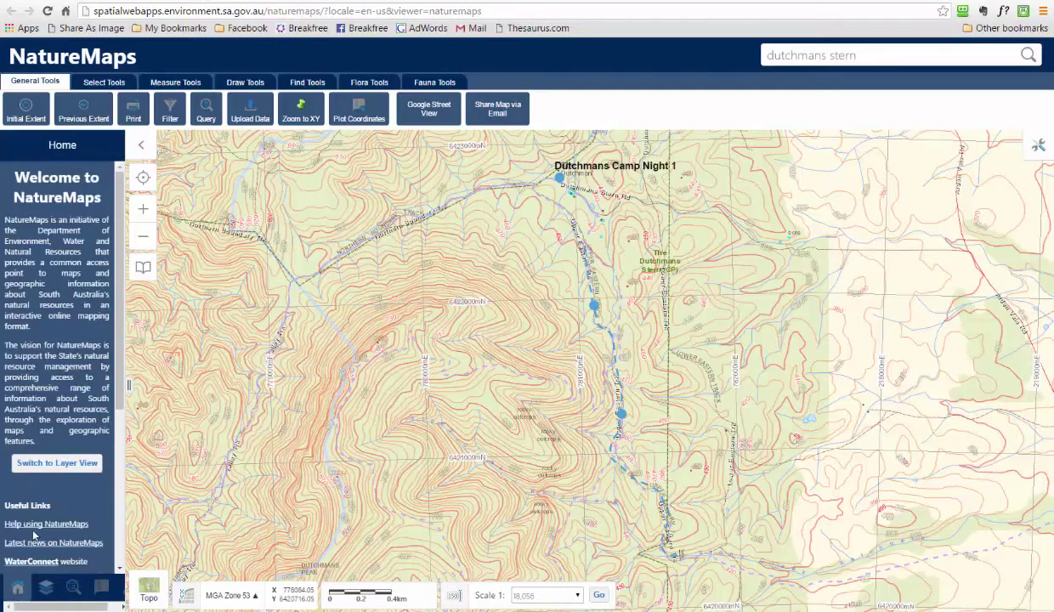